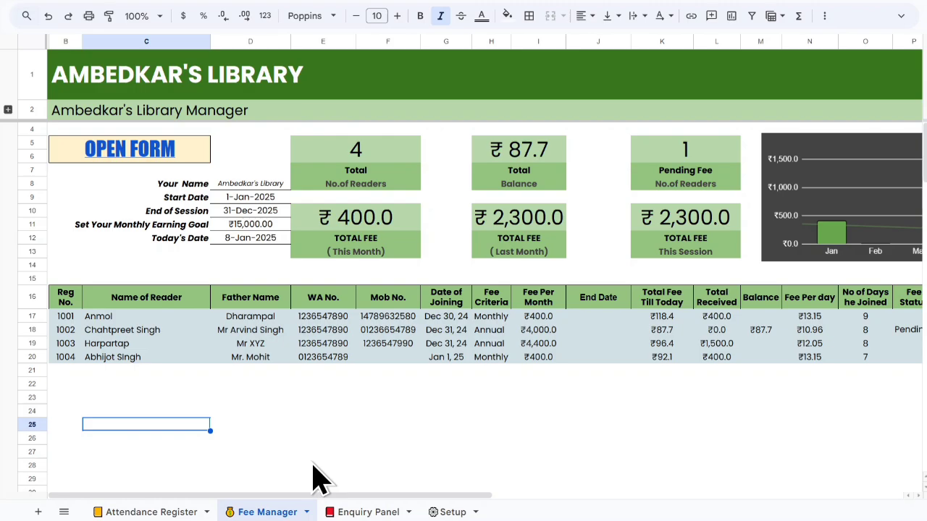
Step: Review the Fee Manager sheet across its summary boxes, earnings chart, reader fee details and monthly payment columns
{"action": "scroll", "coordinate": [319, 478], "scroll_direction": "right", "scroll_amount": 5}
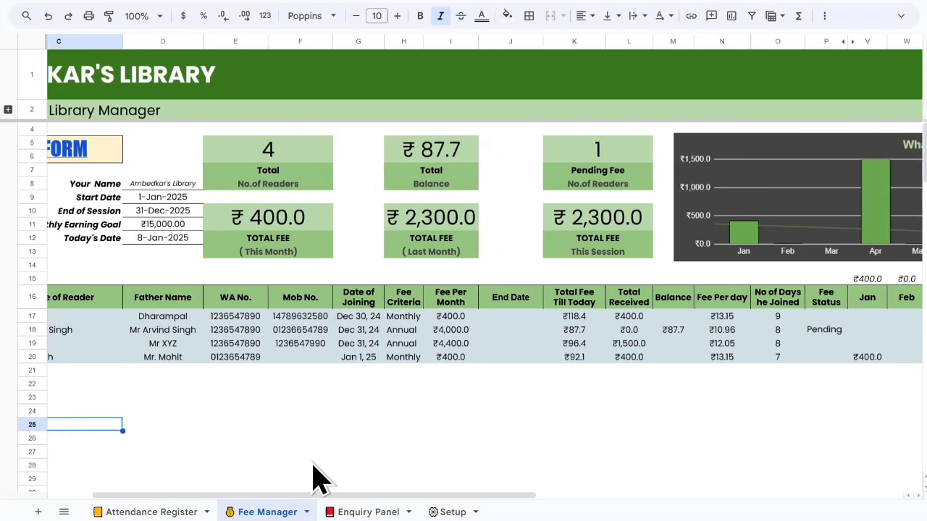
{"action": "scroll", "coordinate": [319, 478], "scroll_direction": "right", "scroll_amount": 2}
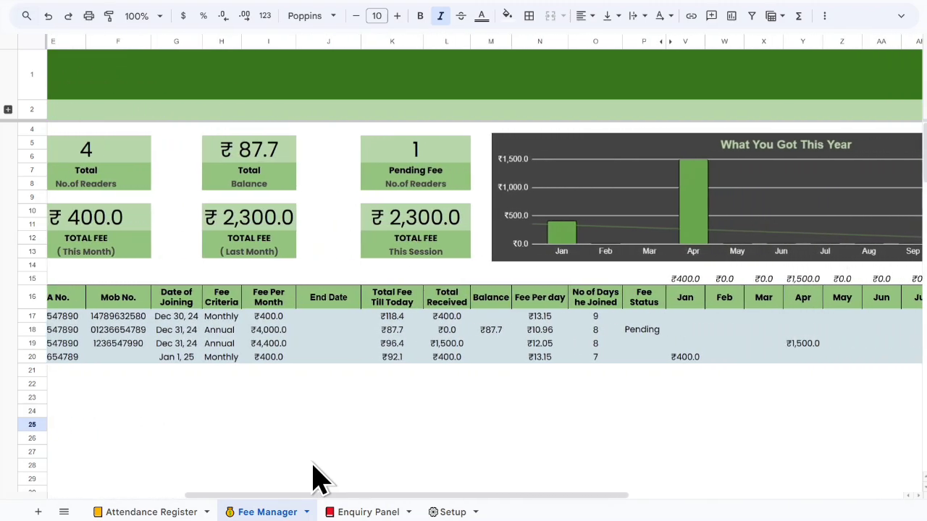
{"action": "scroll", "coordinate": [318, 478], "scroll_direction": "right", "scroll_amount": 5}
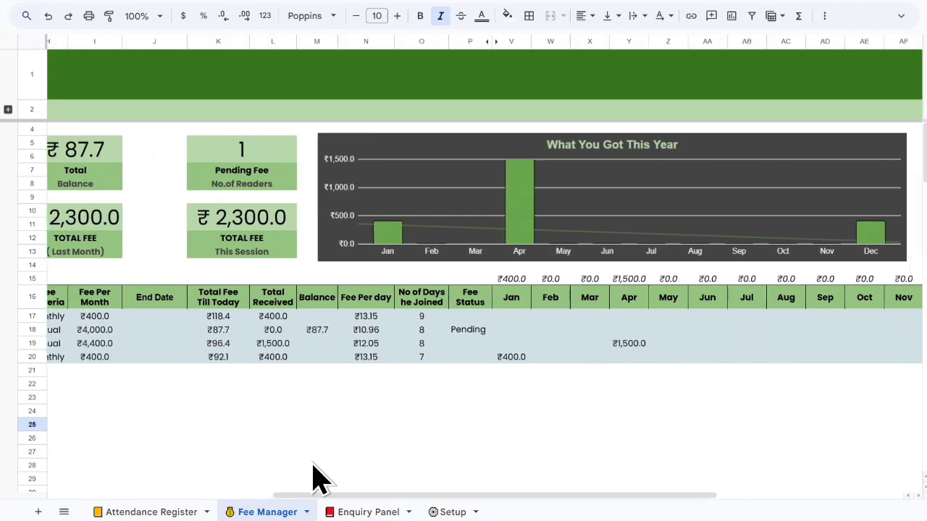
{"action": "scroll", "coordinate": [319, 478], "scroll_direction": "right", "scroll_amount": 3}
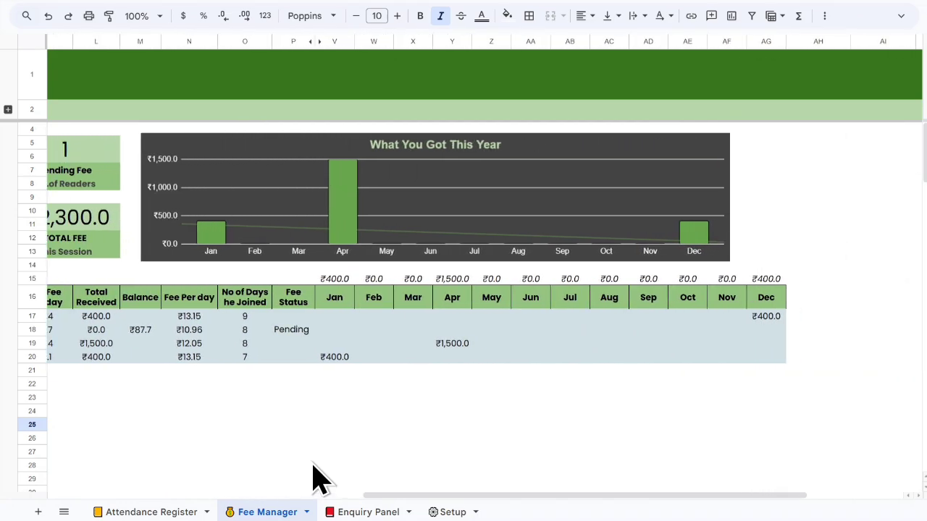
{"action": "scroll", "coordinate": [318, 478], "scroll_direction": "left", "scroll_amount": 6}
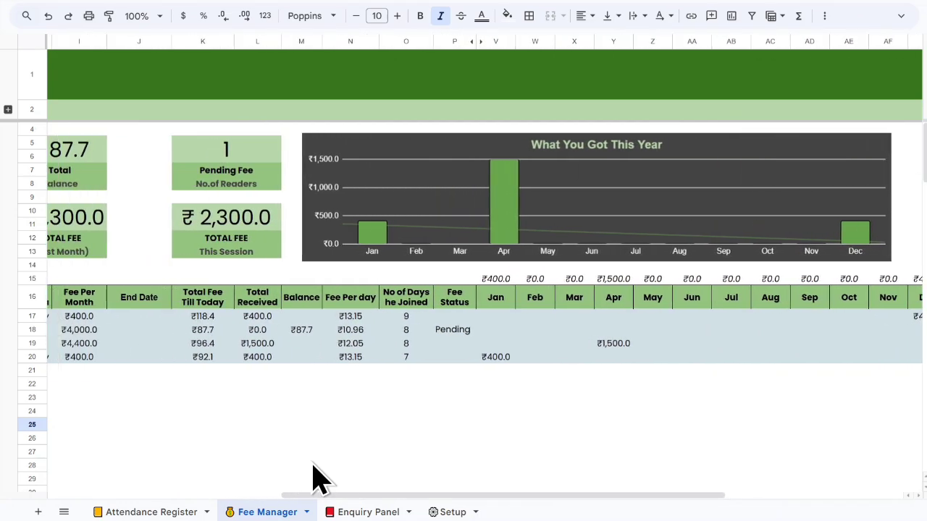
{"action": "scroll", "coordinate": [319, 478], "scroll_direction": "left", "scroll_amount": 5}
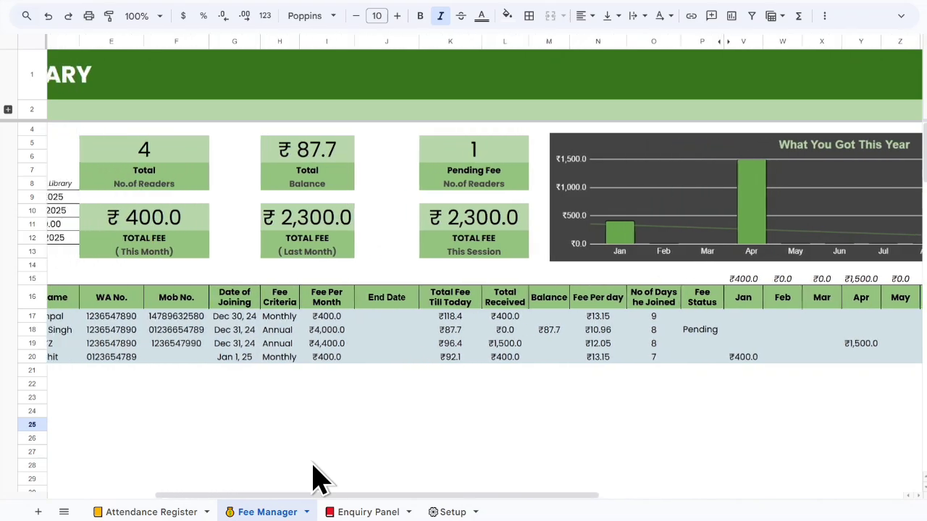
{"action": "scroll", "coordinate": [318, 477], "scroll_direction": "left", "scroll_amount": 5}
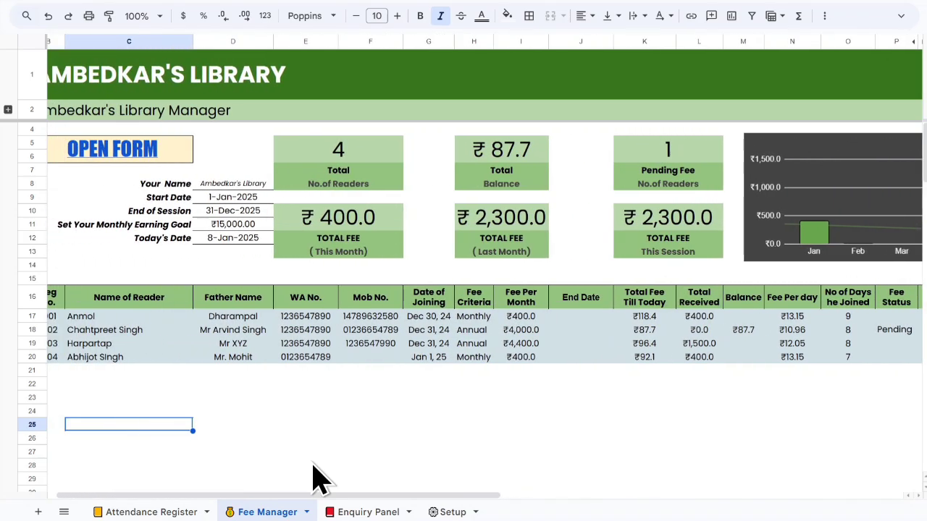
{"action": "scroll", "coordinate": [319, 478], "scroll_direction": "left", "scroll_amount": 1}
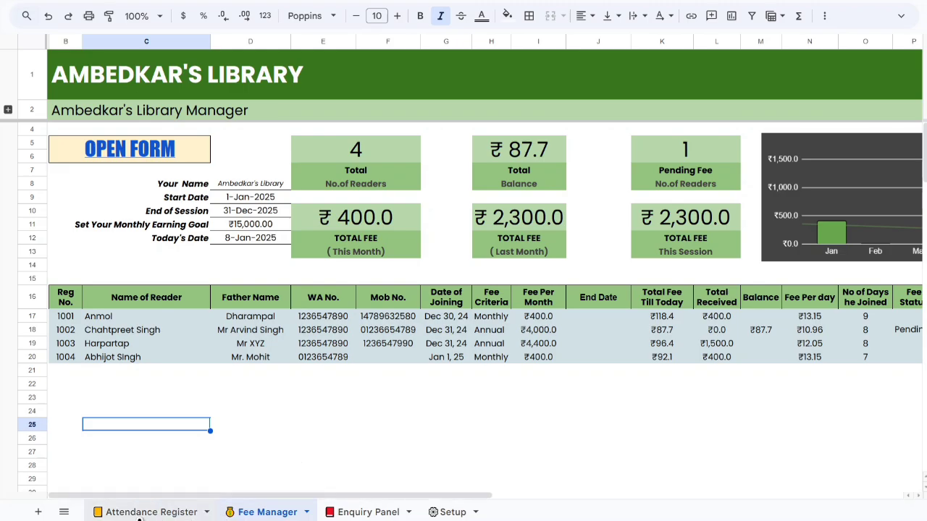
Step: Review the Attendance Register sheet across the January 2025 days through to the attendance totals
{"action": "left_click", "coordinate": [139, 514]}
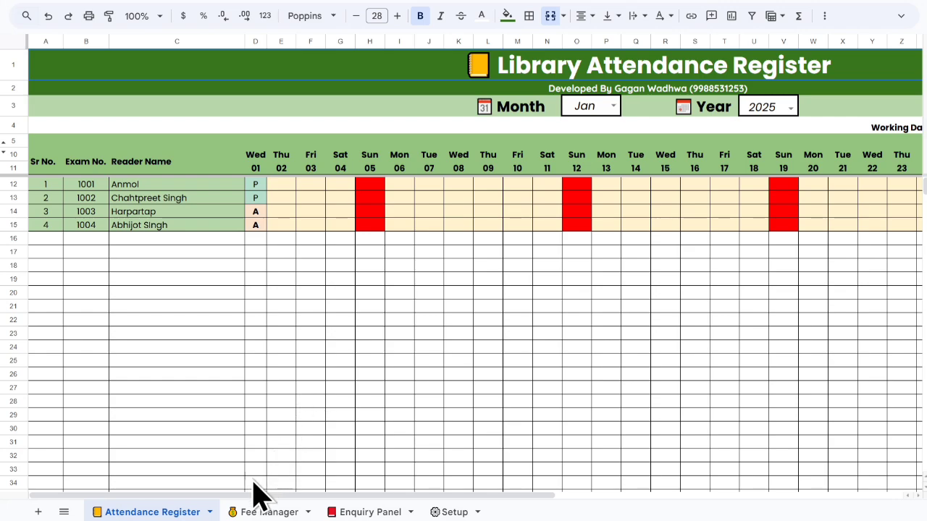
{"action": "scroll", "coordinate": [304, 425], "scroll_direction": "right", "scroll_amount": 3}
{"action": "scroll", "coordinate": [304, 424], "scroll_direction": "right", "scroll_amount": 5}
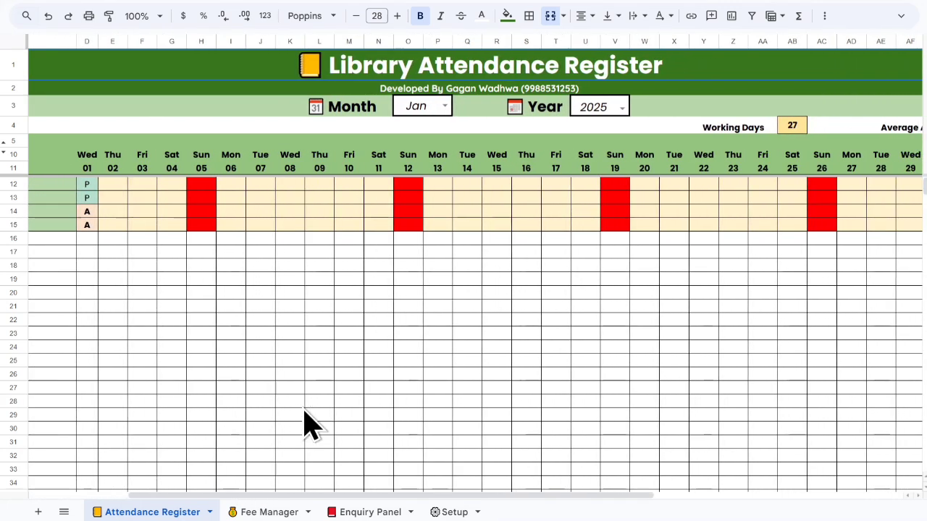
{"action": "scroll", "coordinate": [304, 425], "scroll_direction": "left", "scroll_amount": 6}
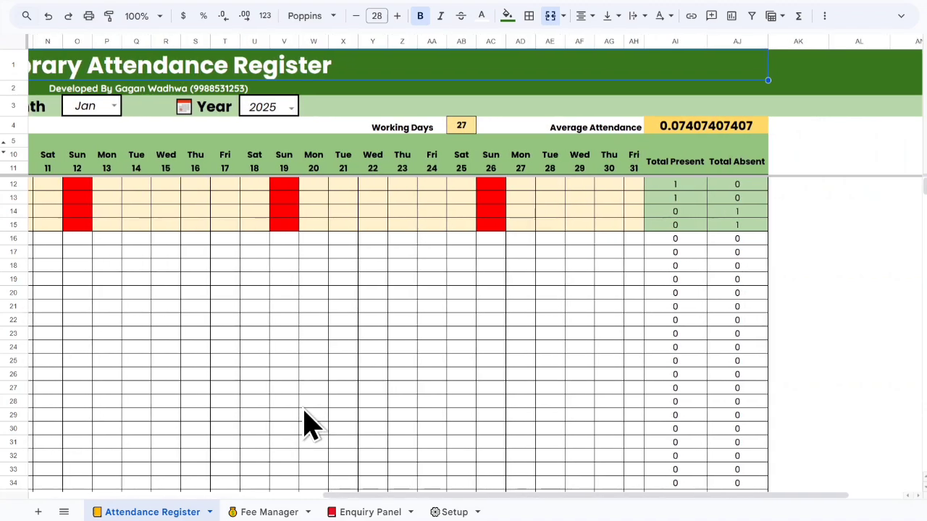
{"action": "scroll", "coordinate": [304, 424], "scroll_direction": "left", "scroll_amount": 2}
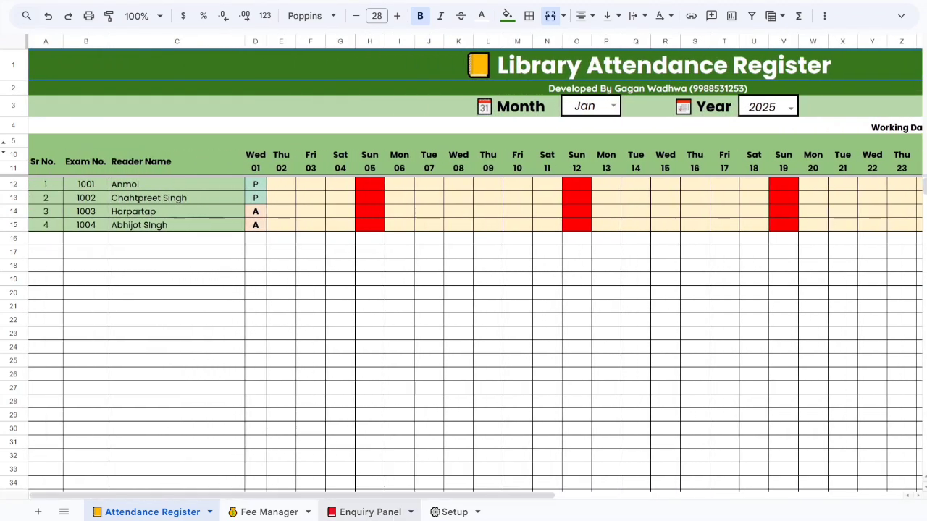
Step: Search the Enquiry Panel sheet for readers with the term "pending"
{"action": "left_click", "coordinate": [378, 515]}
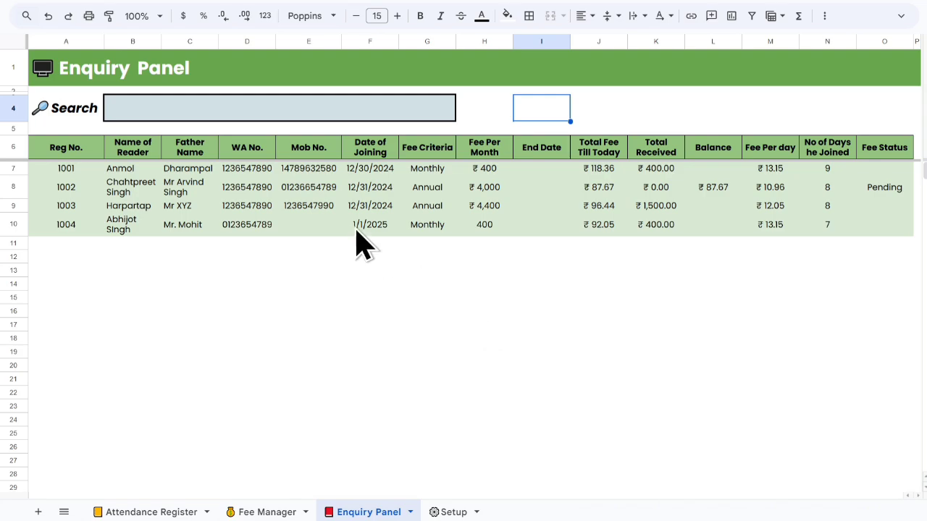
{"action": "left_click", "coordinate": [167, 111]}
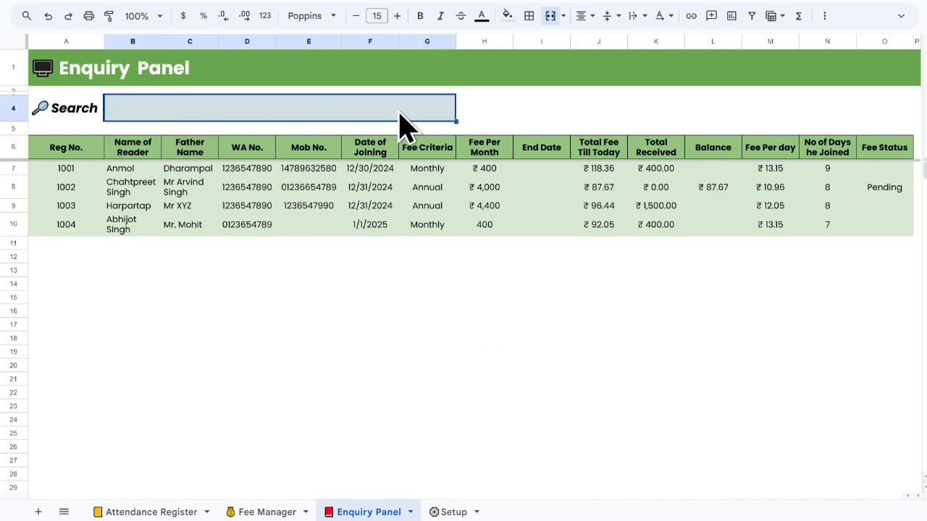
{"action": "type", "text": "pen"}
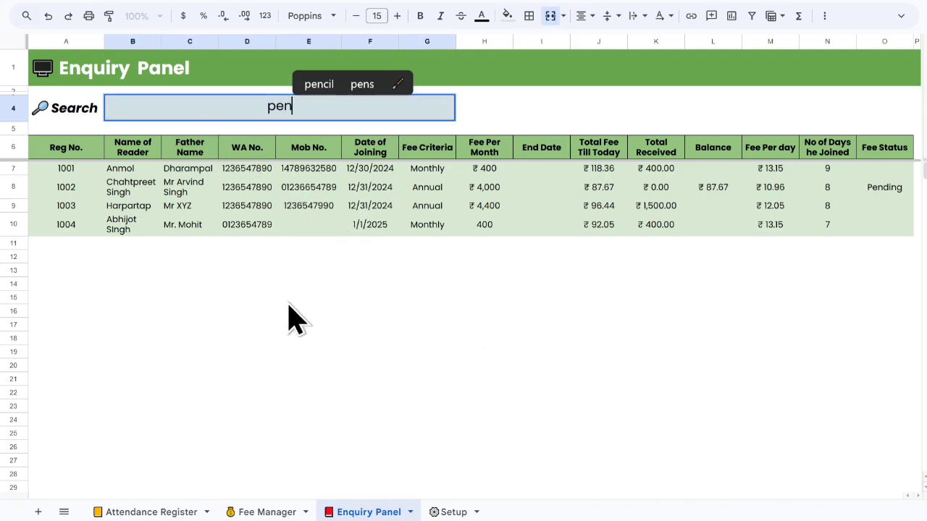
{"action": "type", "text": "ding"}
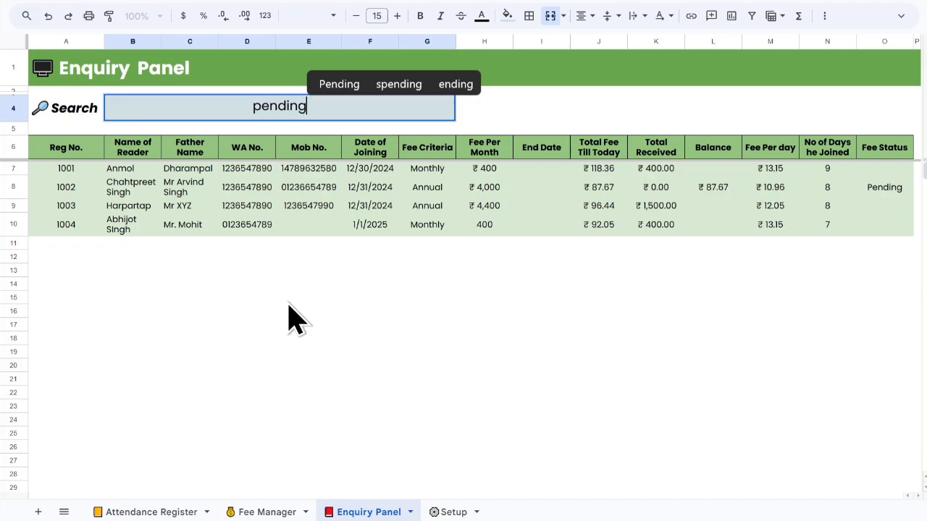
{"action": "key", "text": "Return"}
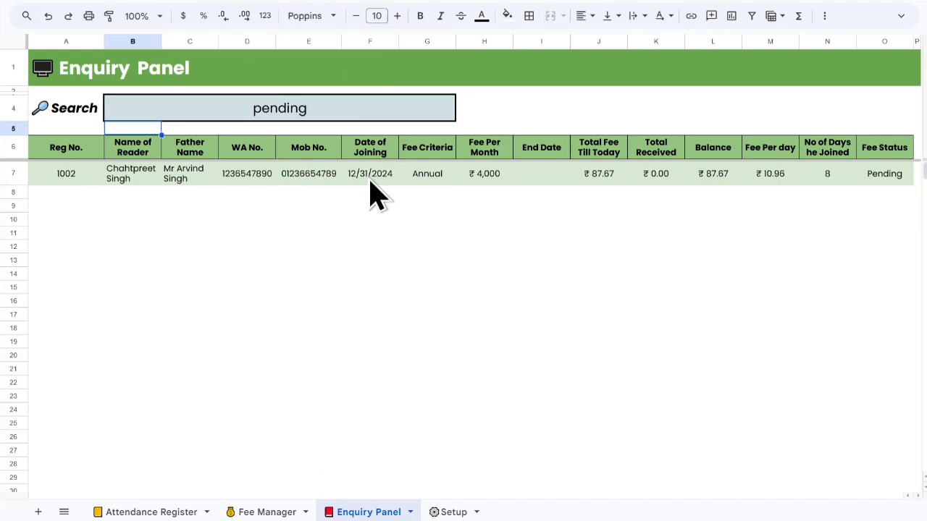
Step: Replace the Enquiry Panel search term with the third reader's registration number
{"action": "left_click", "coordinate": [281, 111]}
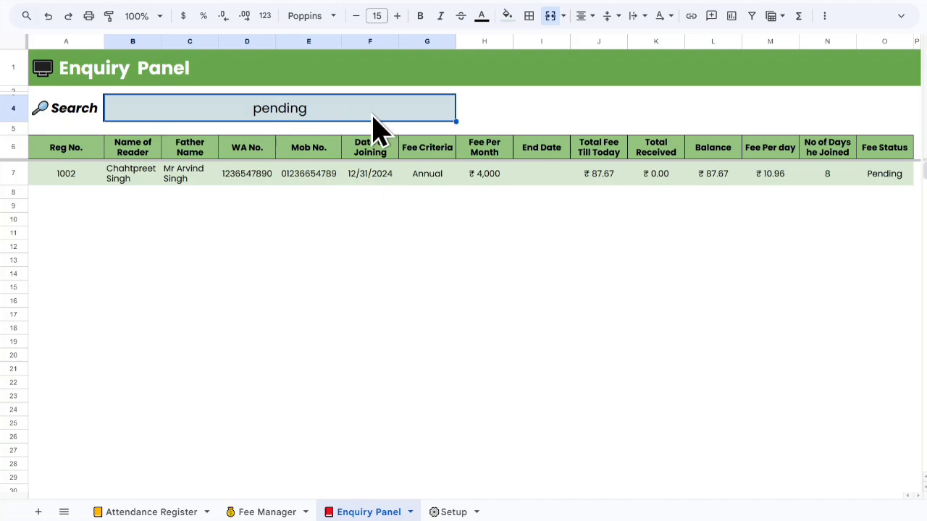
{"action": "key", "text": "BackSpace"}
{"action": "type", "text": "1003"}
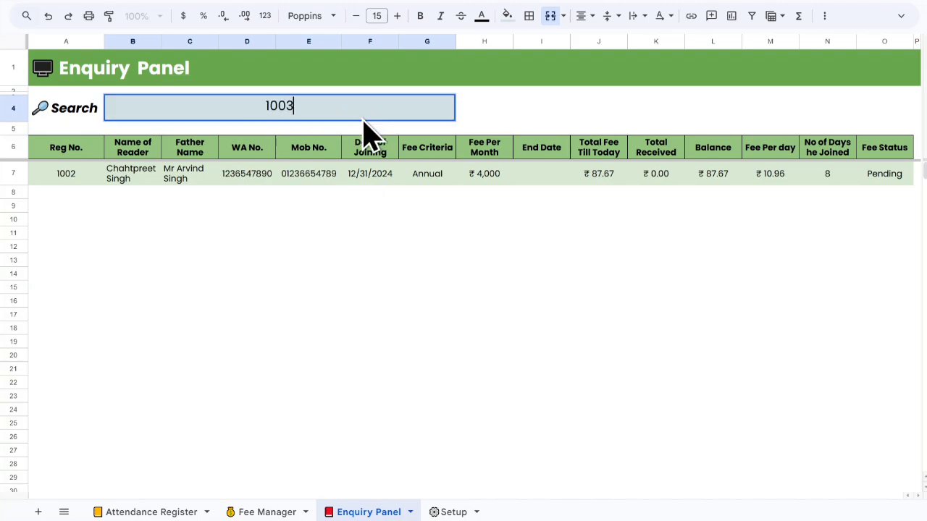
{"action": "key", "text": "Return"}
Step: Search the Enquiry Panel for the partial registration number 100
{"action": "left_click", "coordinate": [286, 110]}
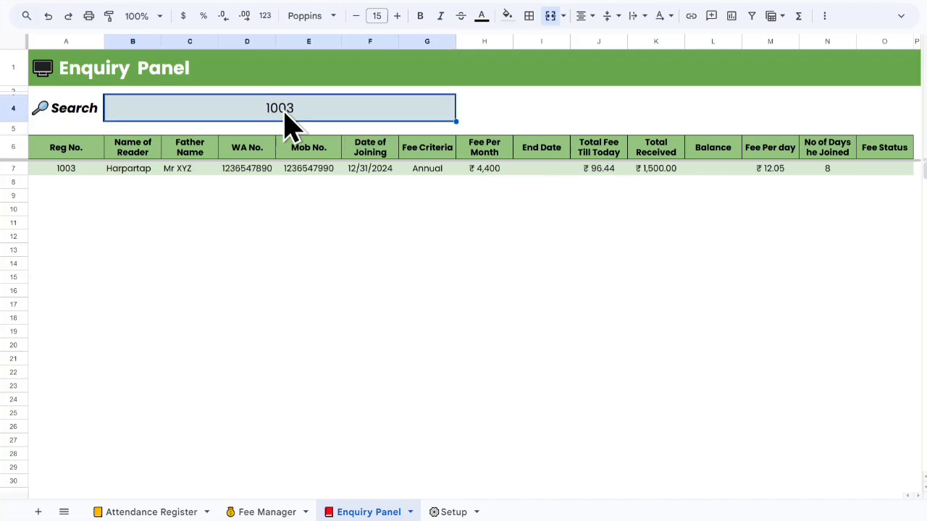
{"action": "key", "text": "ctrl+c"}
{"action": "key", "text": "Escape"}
{"action": "double_click", "coordinate": [329, 103]}
{"action": "type", "text": "100"}
{"action": "key", "text": "Return"}
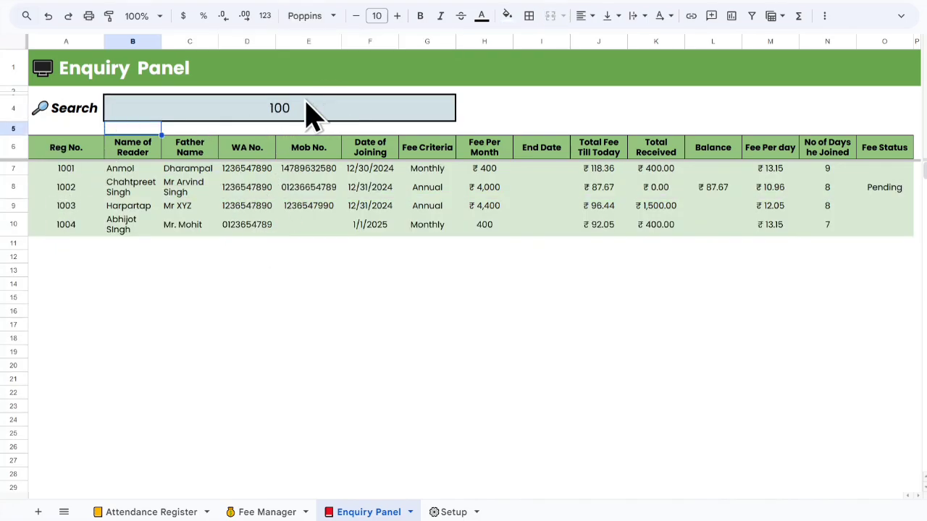
Step: Clear the Enquiry Panel search term and view the Setup sheet with the reader database
{"action": "left_click", "coordinate": [305, 116]}
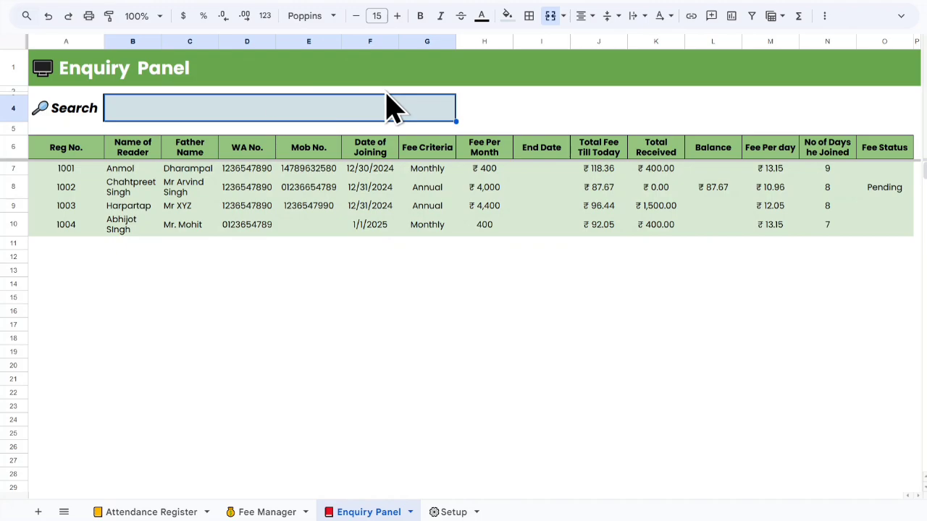
{"action": "left_click", "coordinate": [492, 115]}
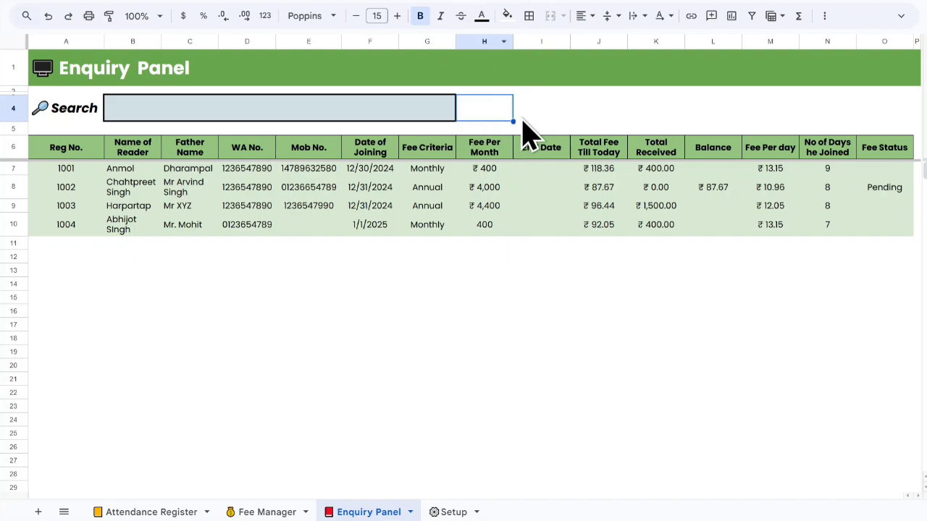
{"action": "key", "text": "Right"}
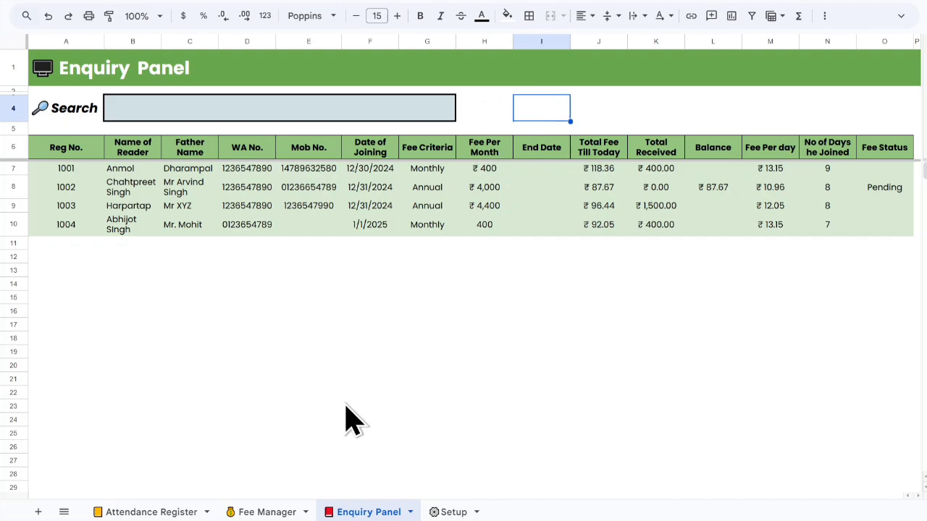
{"action": "left_click", "coordinate": [454, 513]}
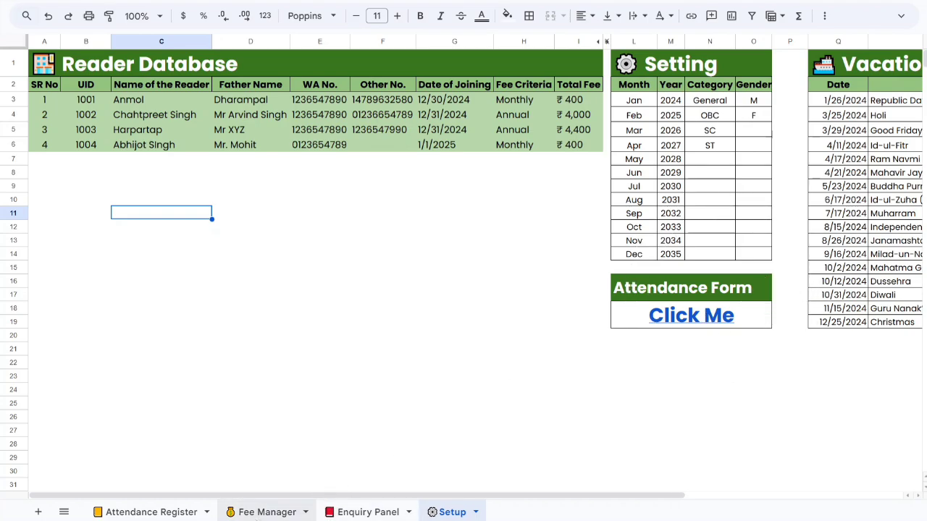
Step: Open the linked form from the Fee Manager sheet and proceed to its Reader Registration section
{"action": "left_click", "coordinate": [262, 512]}
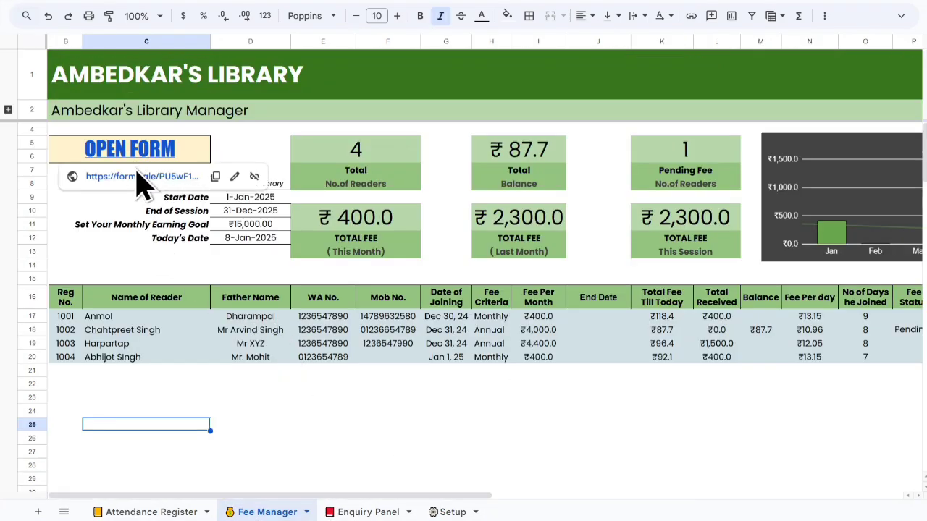
{"action": "left_click", "coordinate": [131, 178]}
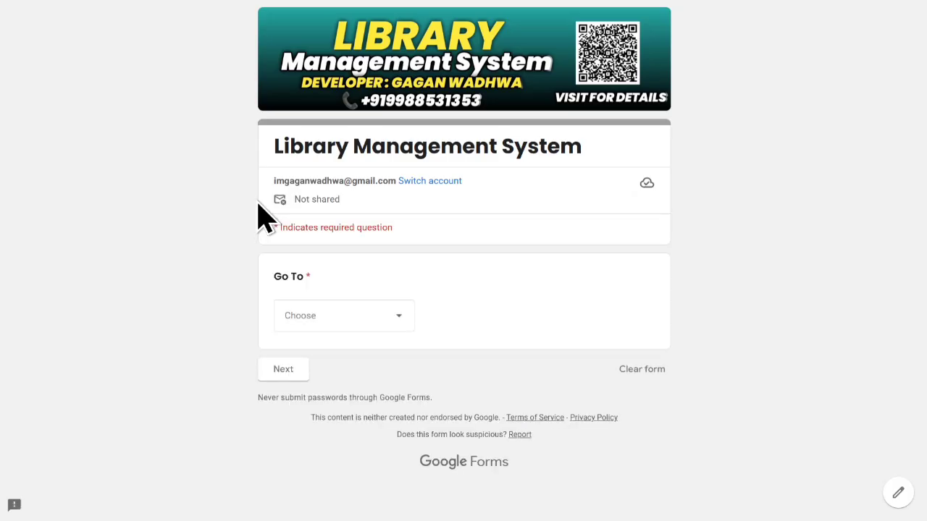
{"action": "left_click", "coordinate": [338, 316]}
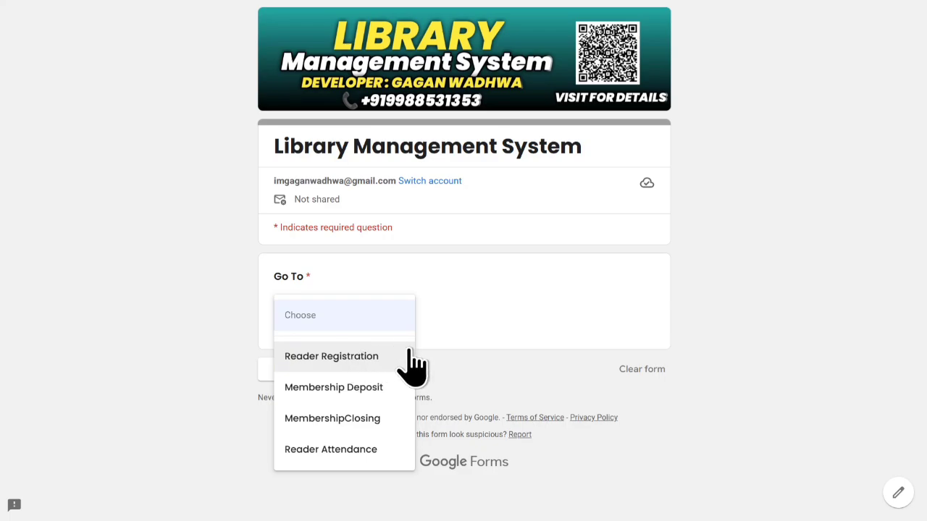
{"action": "left_click", "coordinate": [354, 360]}
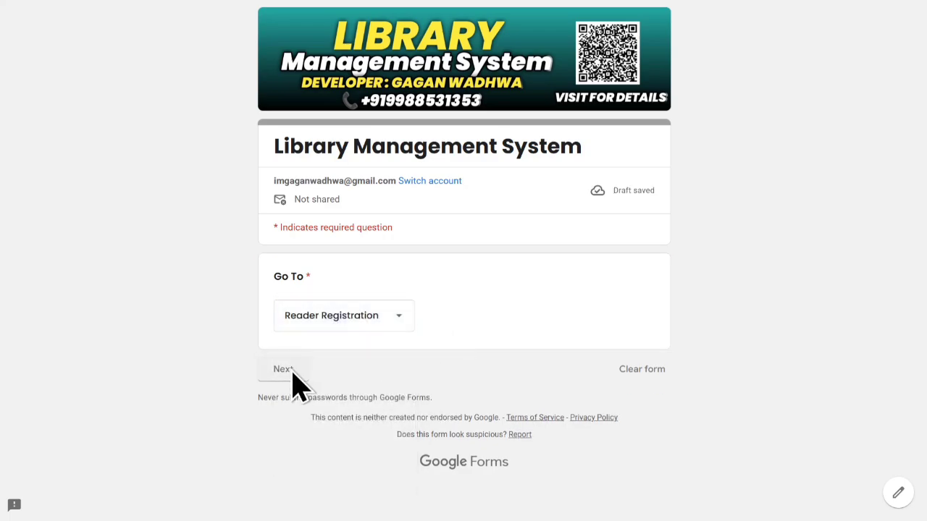
{"action": "left_click", "coordinate": [283, 369]}
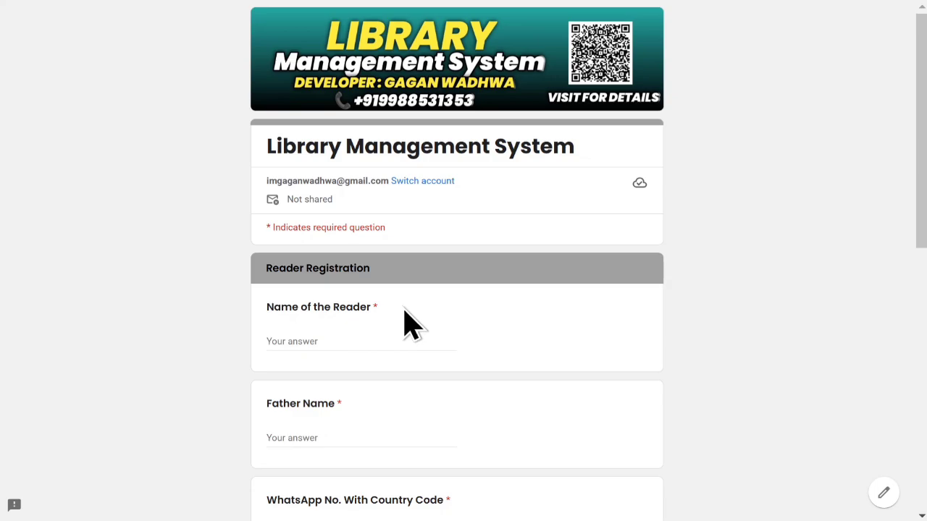
Step: Enter the new reader's name, the father's name and the WhatsApp number in the Reader Registration section
{"action": "scroll", "coordinate": [406, 322], "scroll_direction": "down", "scroll_amount": 2}
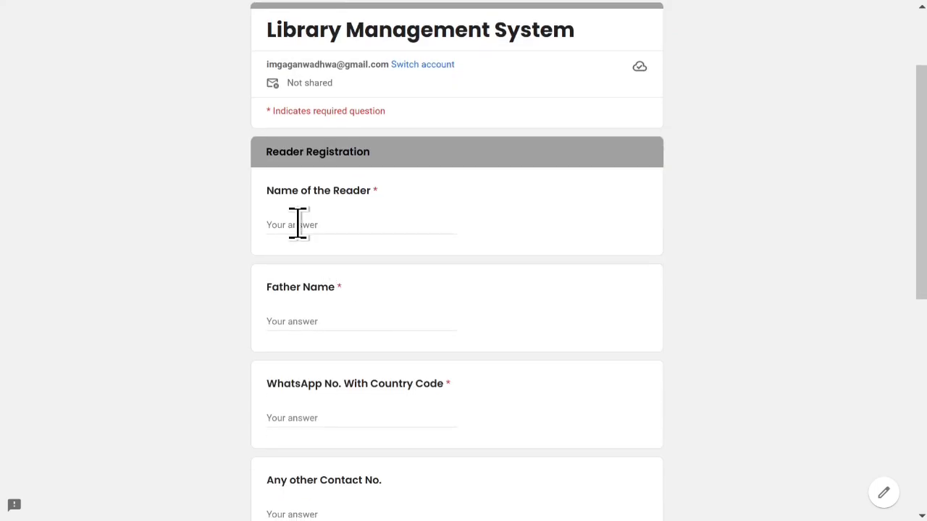
{"action": "left_click", "coordinate": [296, 224]}
{"action": "type", "text": "Ansh"}
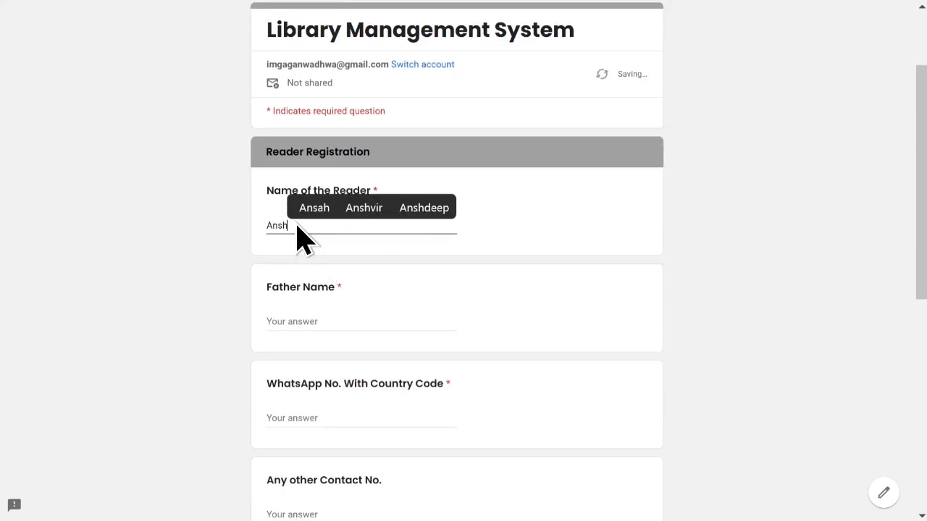
{"action": "type", "text": "preet"}
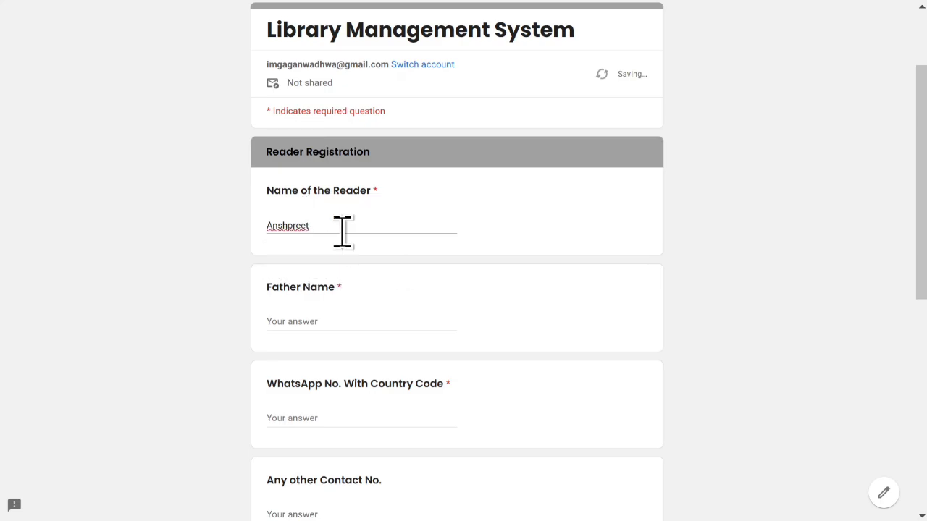
{"action": "left_click", "coordinate": [302, 320]}
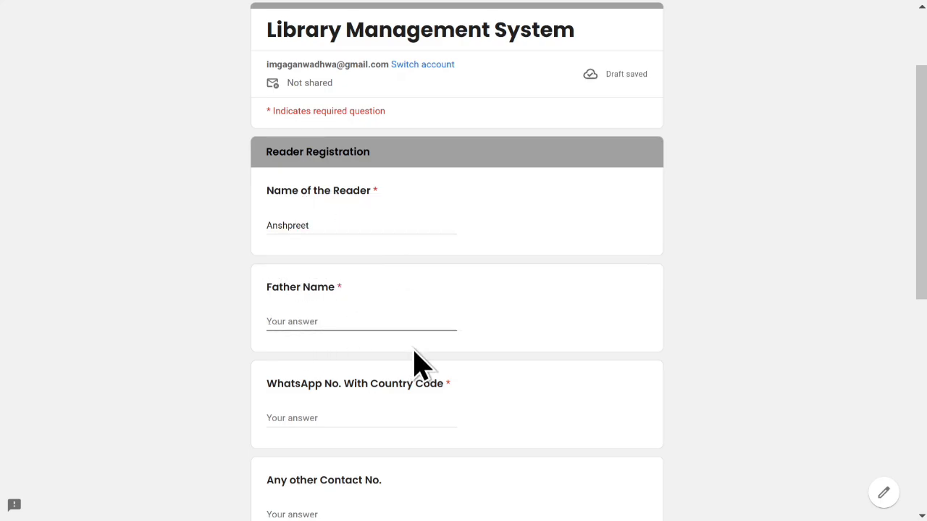
{"action": "type", "text": "Mr,"}
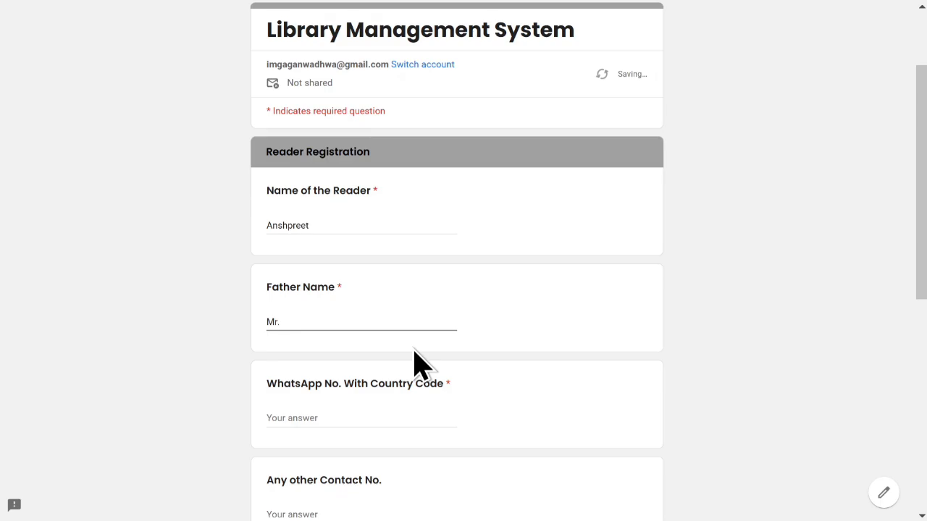
{"action": "type", "text": "PQR"}
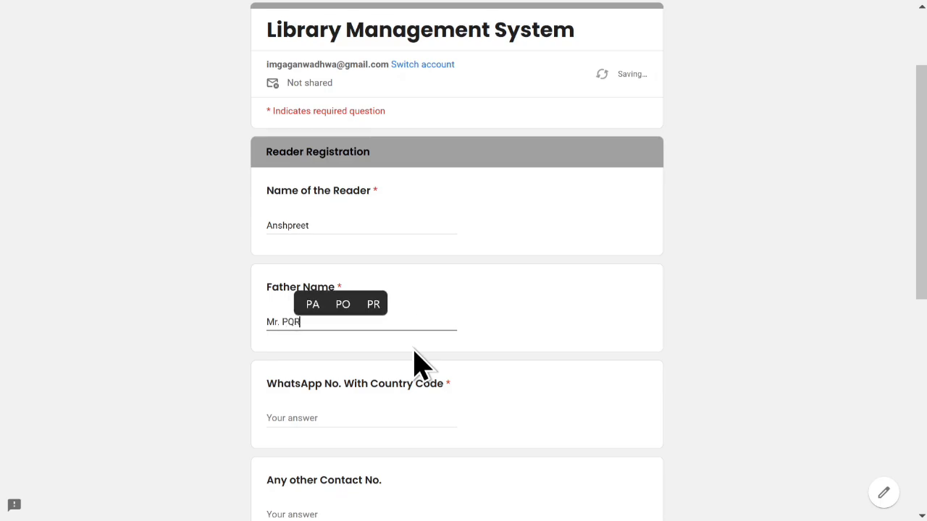
{"action": "left_click", "coordinate": [311, 418]}
{"action": "type", "text": "1234567890"}
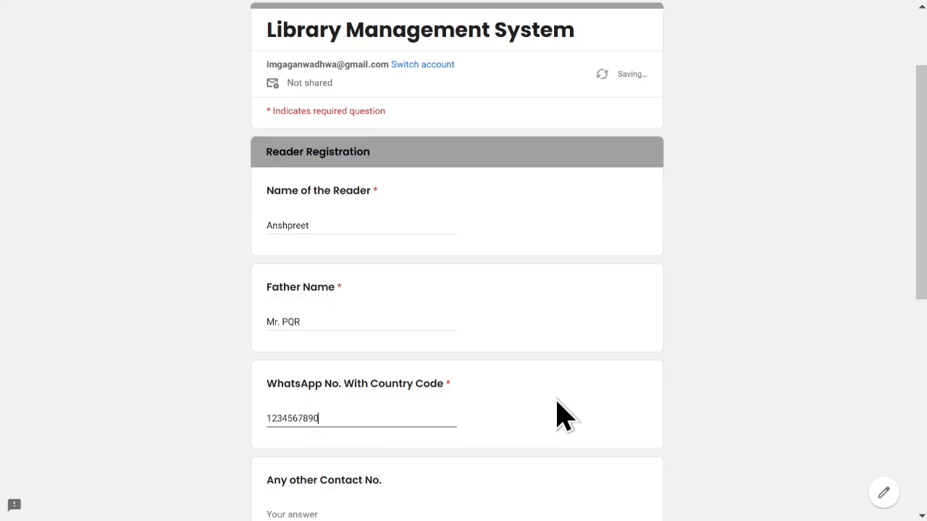
{"action": "key", "text": "Tab"}
Step: Set the reader's Date of Joining to 08-01-2025 and the Fee Criteria to Monthly
{"action": "scroll", "coordinate": [586, 391], "scroll_direction": "down", "scroll_amount": 3}
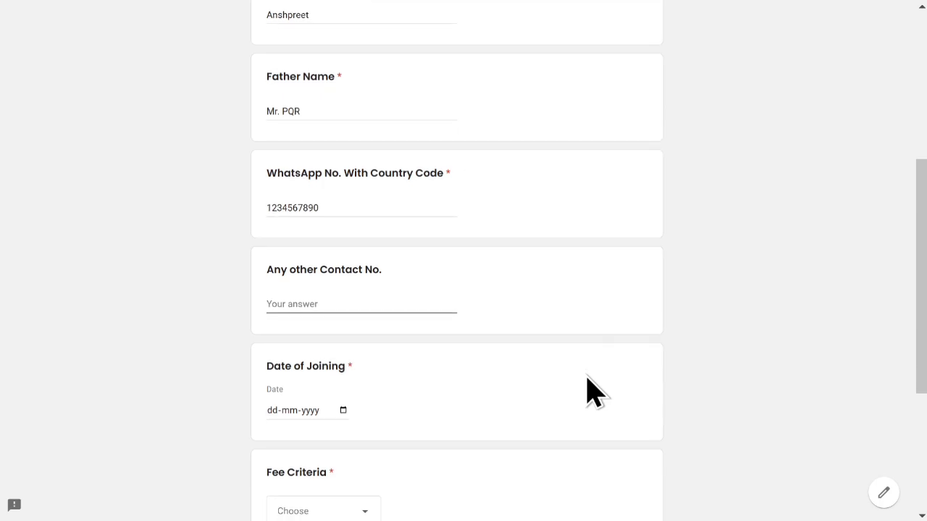
{"action": "scroll", "coordinate": [587, 391], "scroll_direction": "down", "scroll_amount": 1}
{"action": "left_click", "coordinate": [338, 329]}
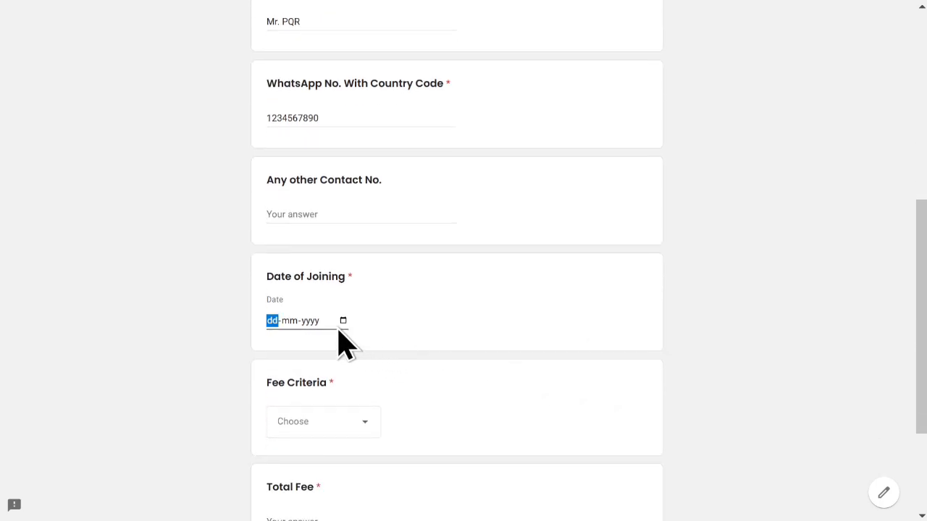
{"action": "left_click", "coordinate": [342, 323]}
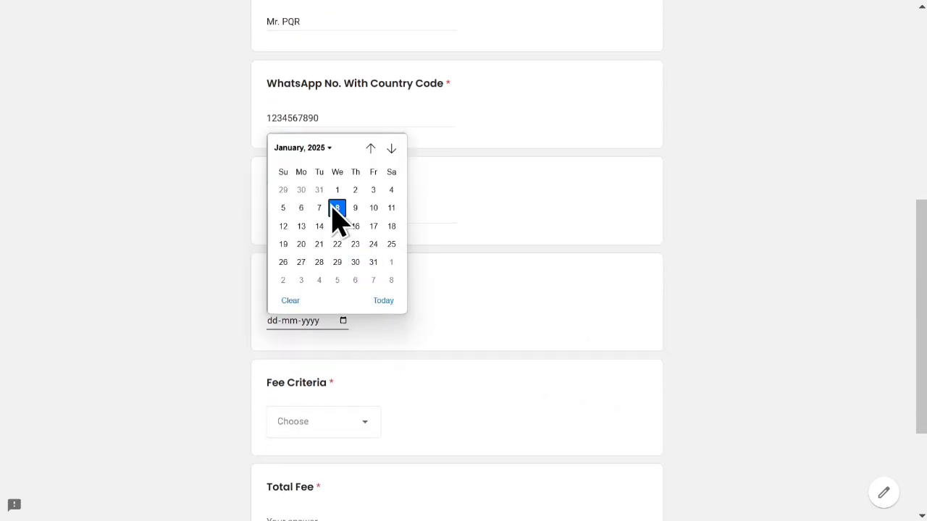
{"action": "left_click", "coordinate": [386, 303]}
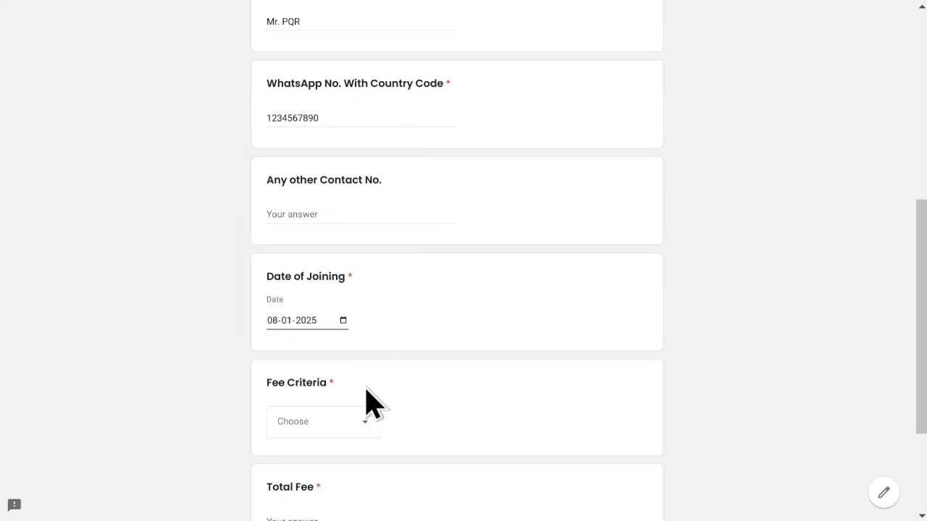
{"action": "scroll", "coordinate": [399, 378], "scroll_direction": "down", "scroll_amount": 2}
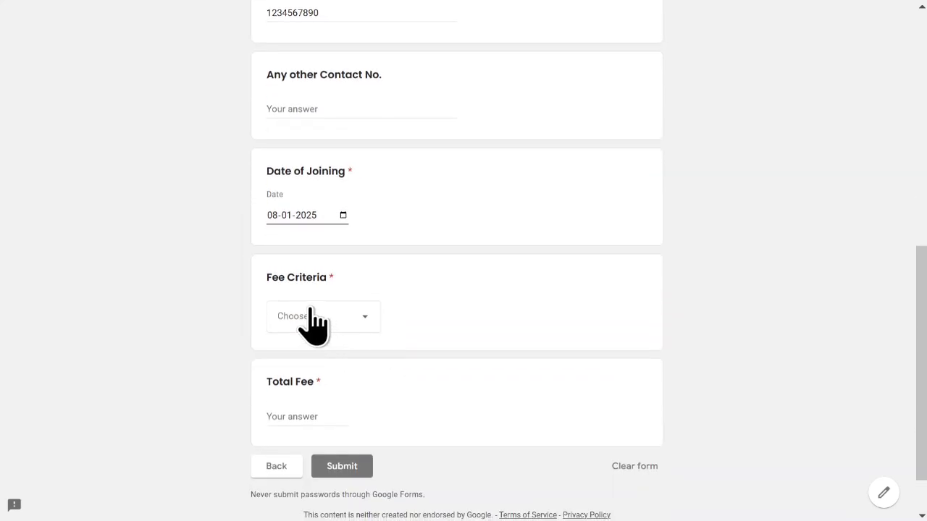
{"action": "left_click", "coordinate": [312, 316]}
{"action": "left_click", "coordinate": [299, 357]}
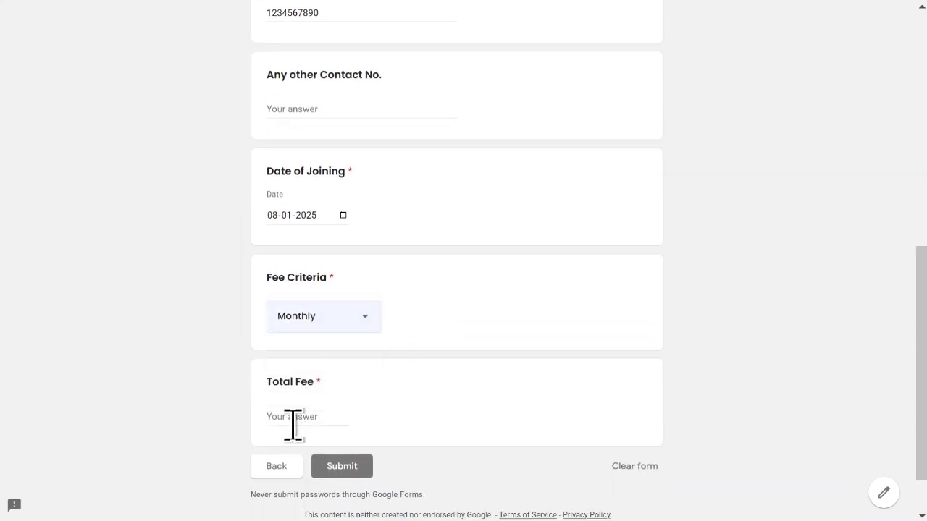
{"action": "left_click", "coordinate": [298, 413]}
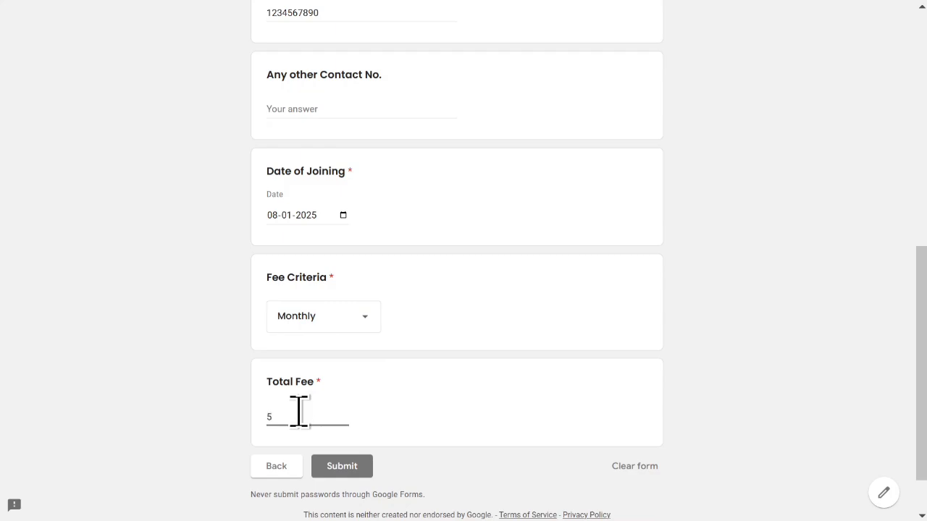
{"action": "type", "text": "5"}
{"action": "key", "text": "BackSpace"}
{"action": "left_click", "coordinate": [331, 323]}
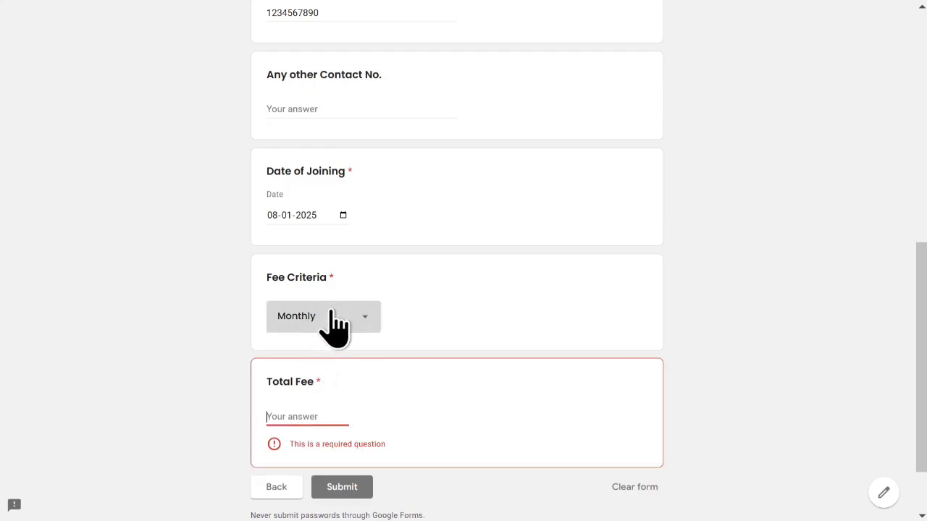
{"action": "left_click", "coordinate": [313, 347]}
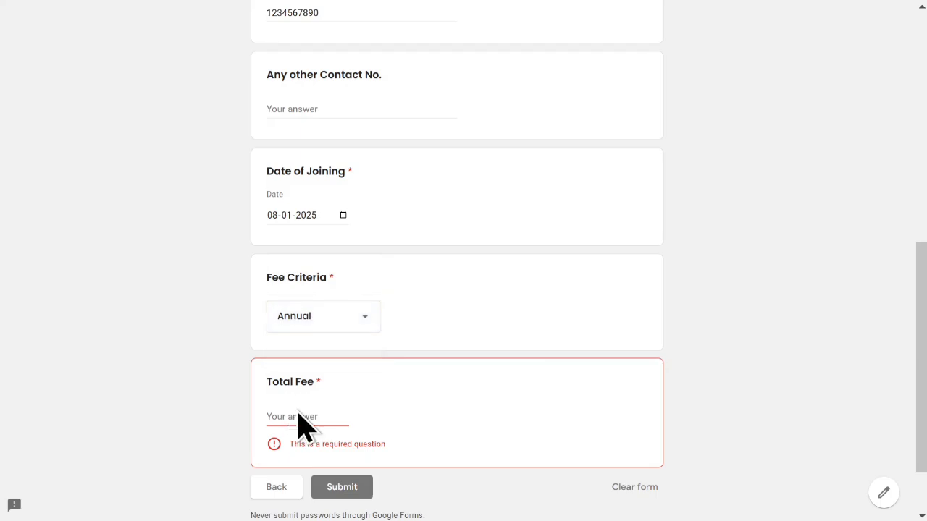
{"action": "left_click", "coordinate": [341, 323]}
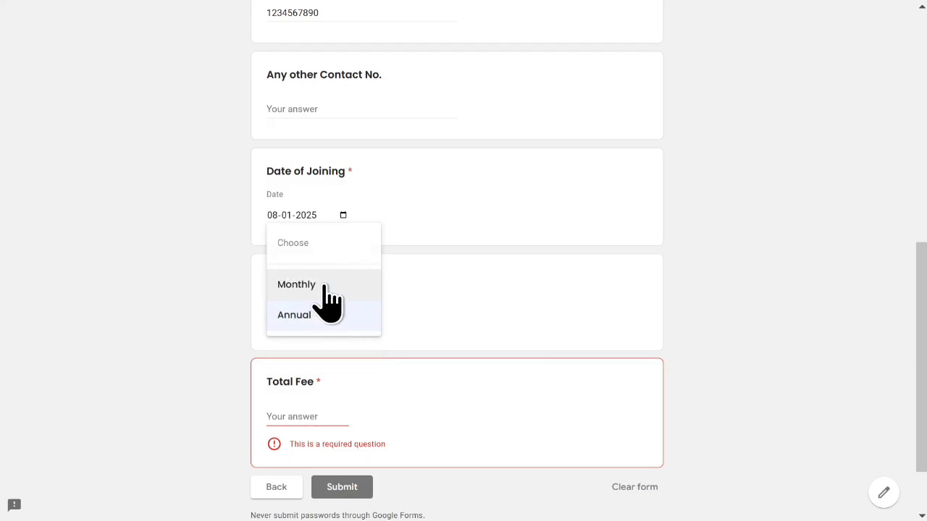
{"action": "left_click", "coordinate": [325, 287]}
Step: Set the Total Fee to 400 and submit the reader registration
{"action": "left_click", "coordinate": [305, 418]}
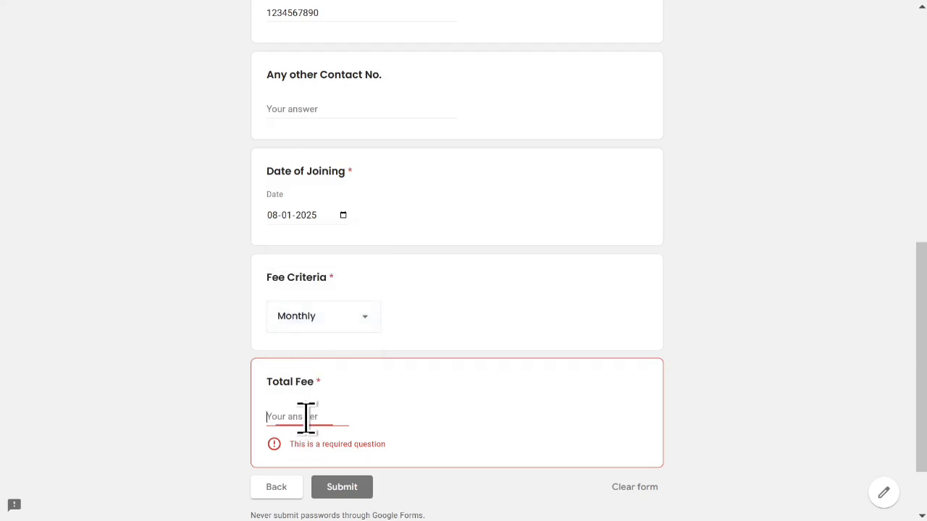
{"action": "type", "text": "400"}
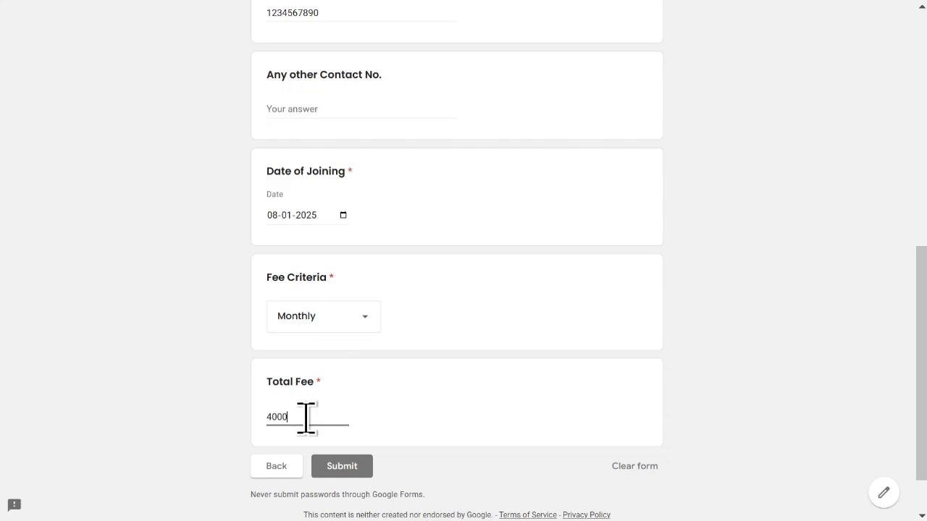
{"action": "left_click", "coordinate": [344, 467]}
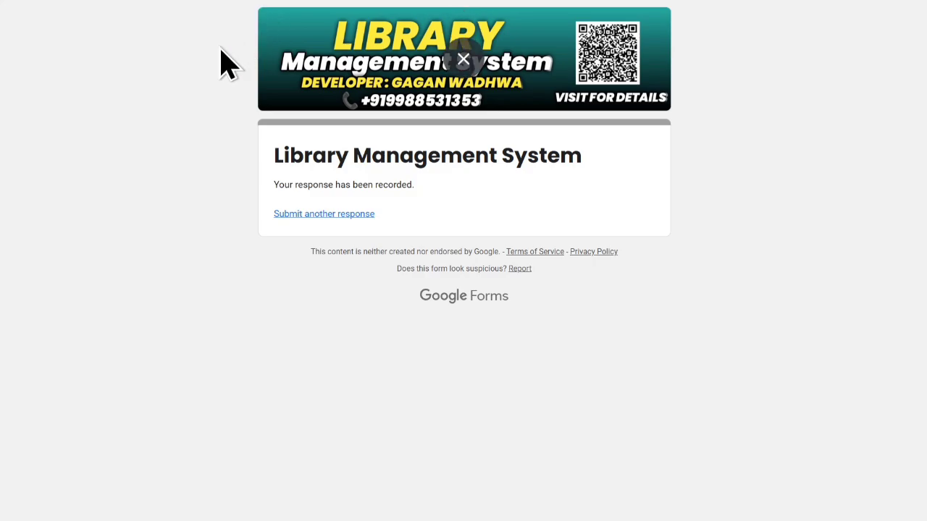
Step: Check the newly registered reader's entry in the Fee Manager, Attendance Register and Enquiry Panel sheets
{"action": "key", "text": "ctrl+Tab"}
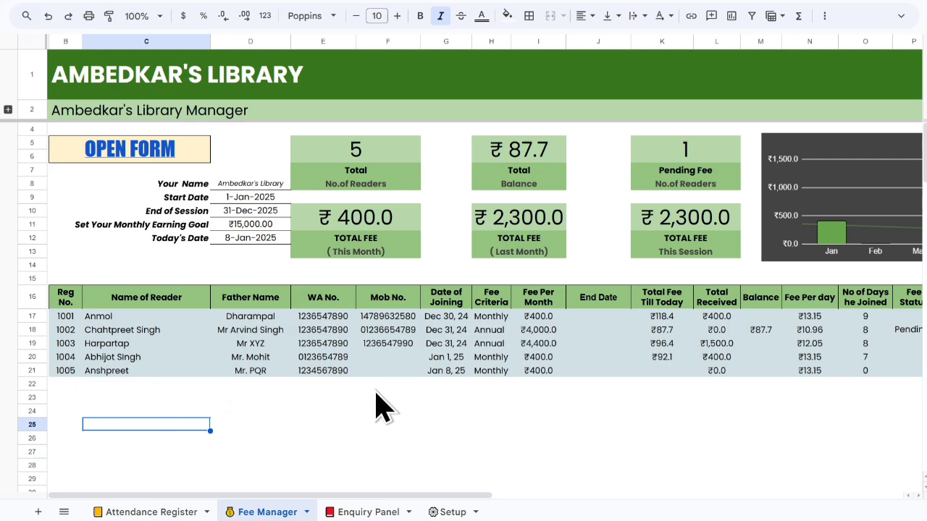
{"action": "left_click", "coordinate": [126, 516]}
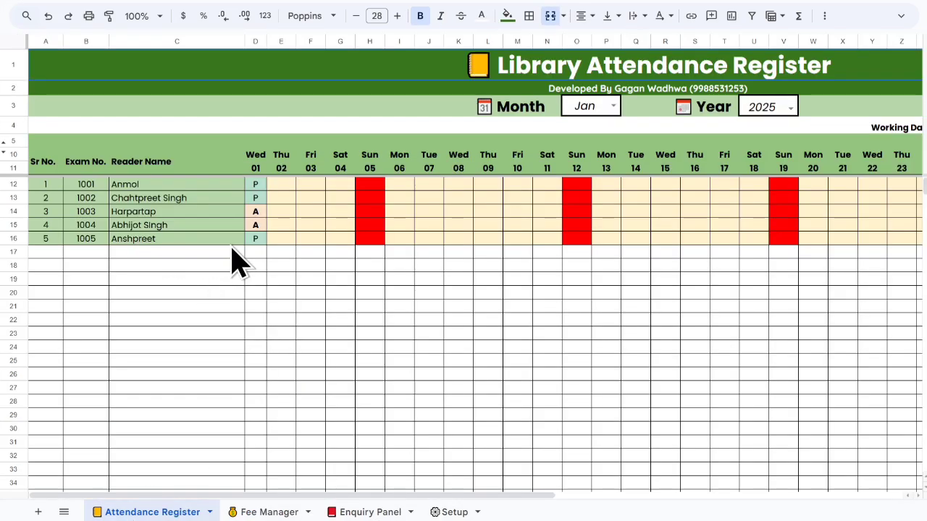
{"action": "left_click", "coordinate": [367, 513]}
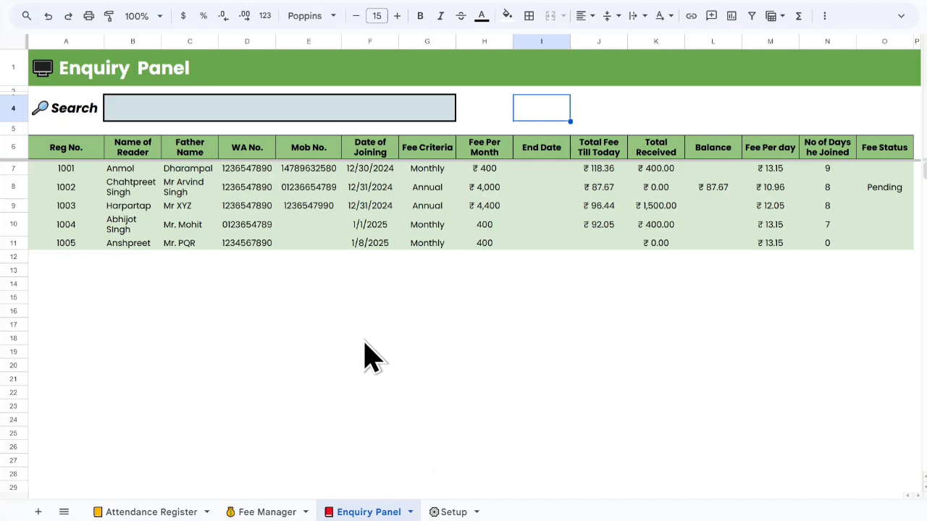
Step: Open the linked form from the Fee Manager sheet and proceed to its Membership Deposit section
{"action": "left_click", "coordinate": [275, 512]}
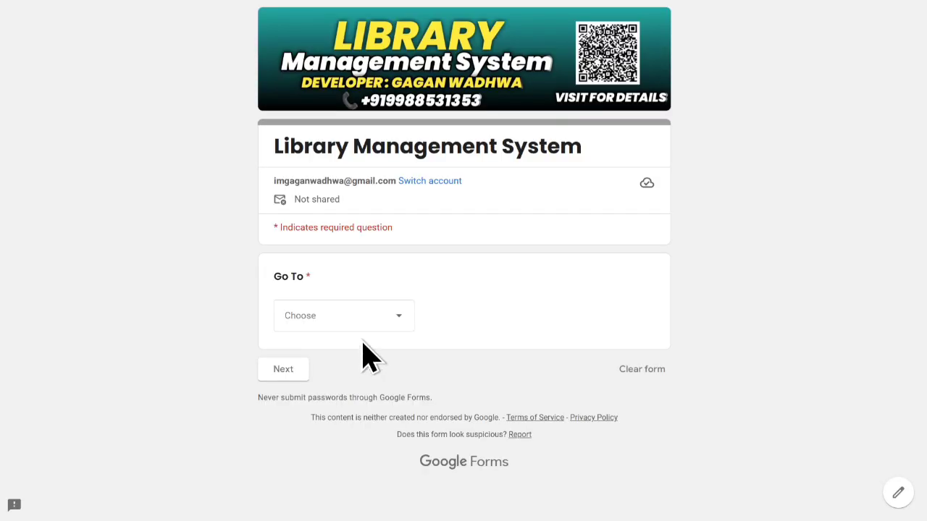
{"action": "left_click", "coordinate": [376, 326]}
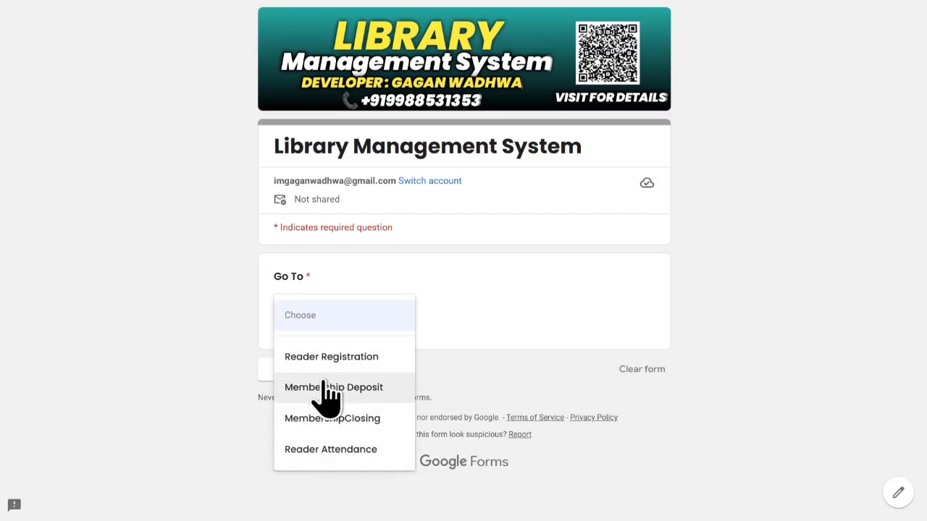
{"action": "left_click", "coordinate": [376, 389]}
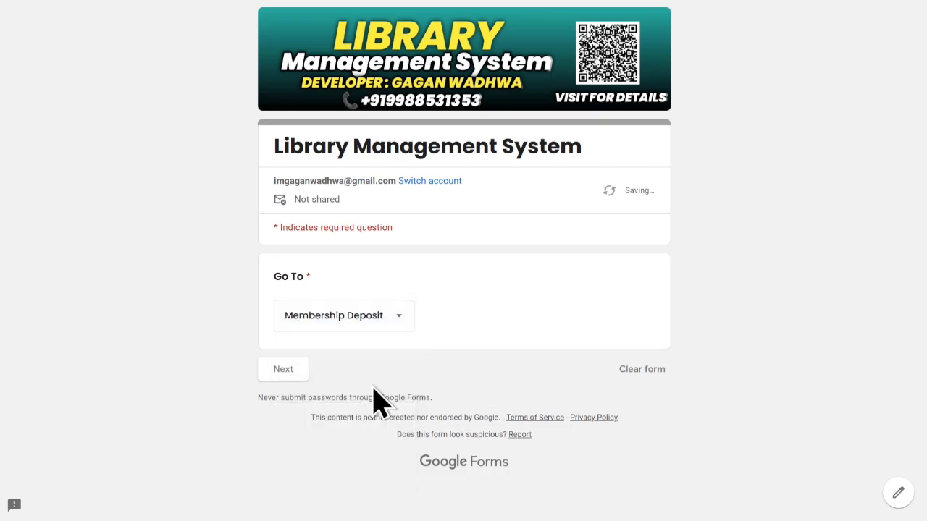
{"action": "left_click", "coordinate": [284, 371]}
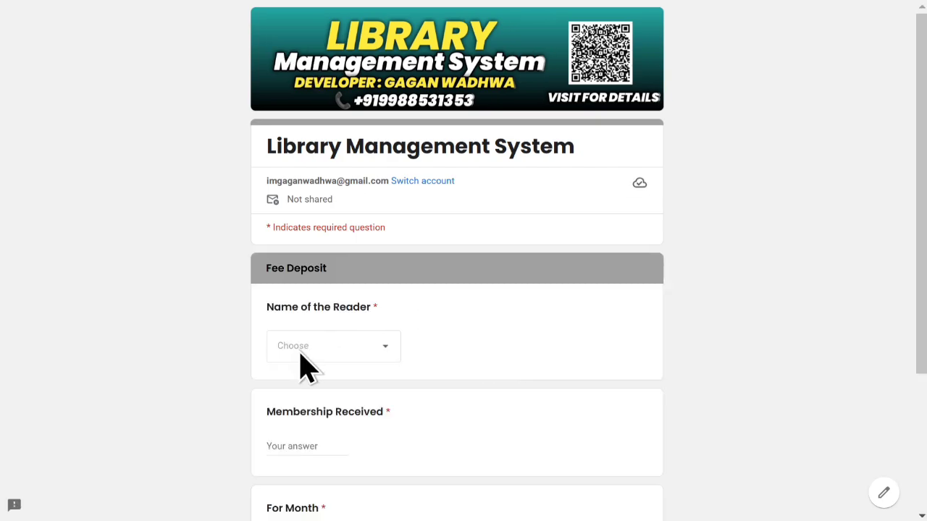
Step: Fill in the Fee Deposit section for the newly registered reader with 350 received for JAN, and submit it
{"action": "left_click", "coordinate": [343, 349]}
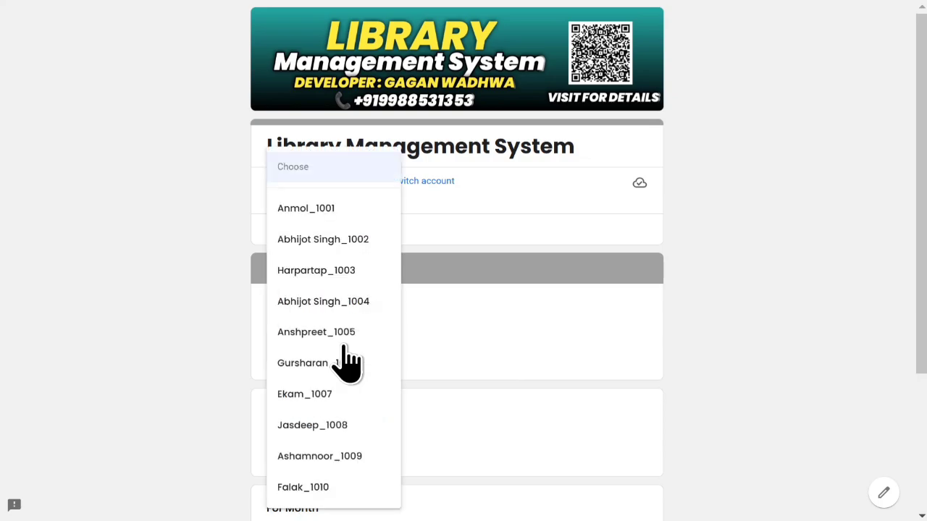
{"action": "left_click", "coordinate": [345, 344]}
{"action": "scroll", "coordinate": [500, 326], "scroll_direction": "down", "scroll_amount": 3}
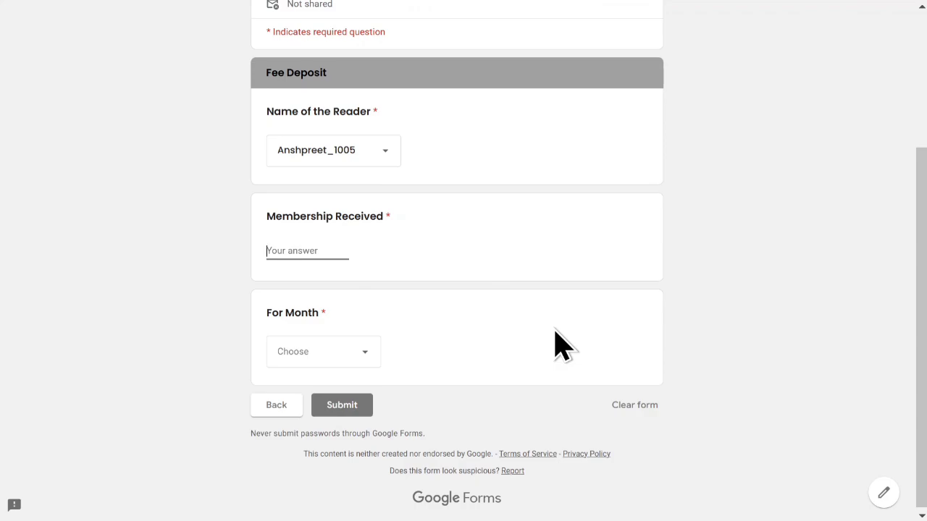
{"action": "left_click", "coordinate": [298, 359]}
{"action": "left_click", "coordinate": [299, 159]}
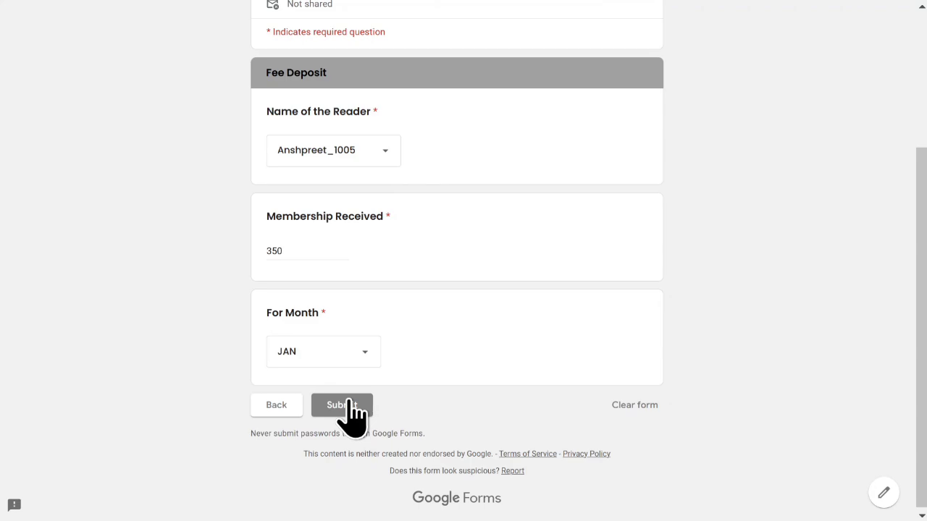
{"action": "left_click", "coordinate": [349, 403]}
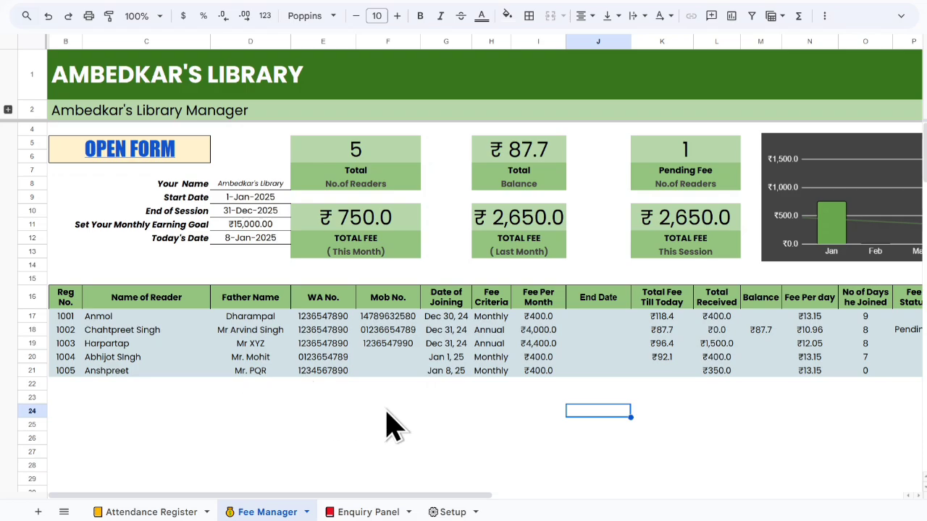
Step: Review the monthly fee columns in the Fee Manager sheet and search the Enquiry Panel for the new reader's name
{"action": "scroll", "coordinate": [386, 411], "scroll_direction": "right", "scroll_amount": 8}
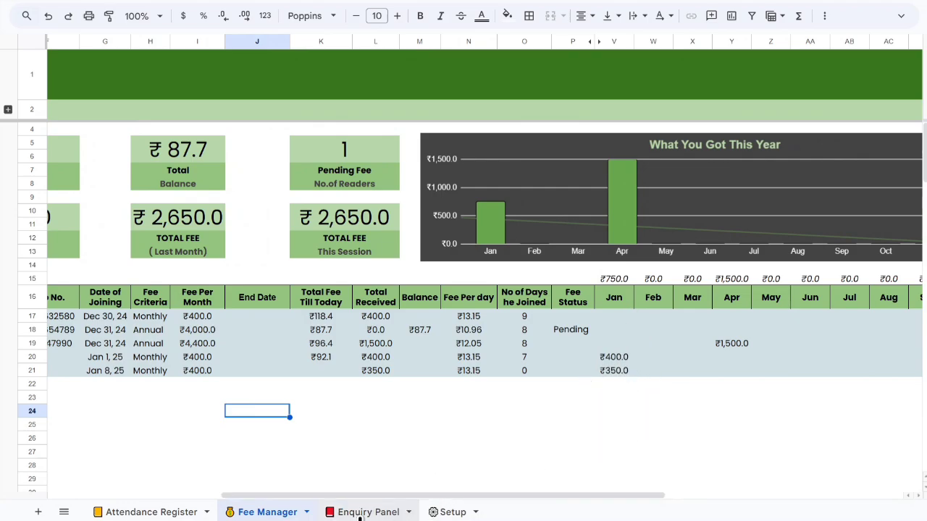
{"action": "left_click", "coordinate": [368, 512]}
{"action": "left_click", "coordinate": [174, 120]}
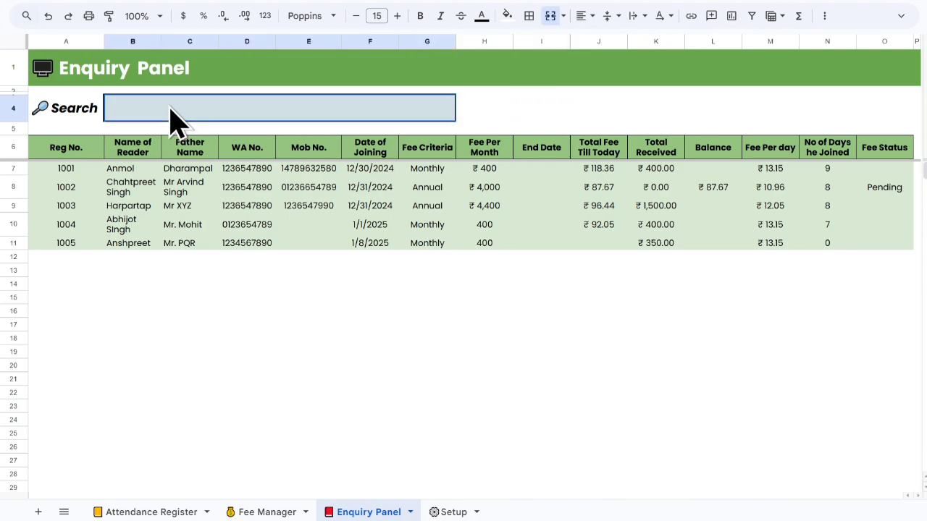
{"action": "type", "text": "Anshp"}
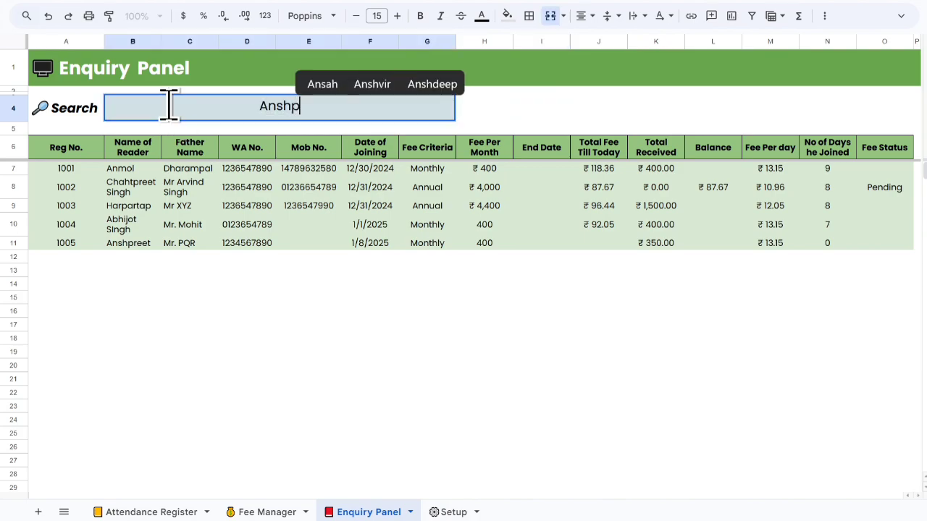
{"action": "type", "text": "reet"}
{"action": "key", "text": "Return"}
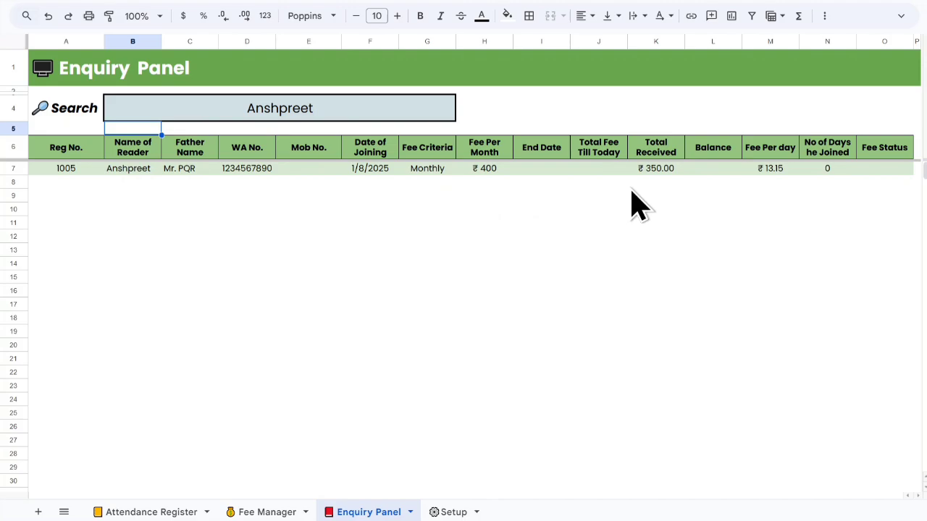
Step: Clear the reader search in the Enquiry Panel so the full reader list is shown
{"action": "left_click", "coordinate": [316, 102]}
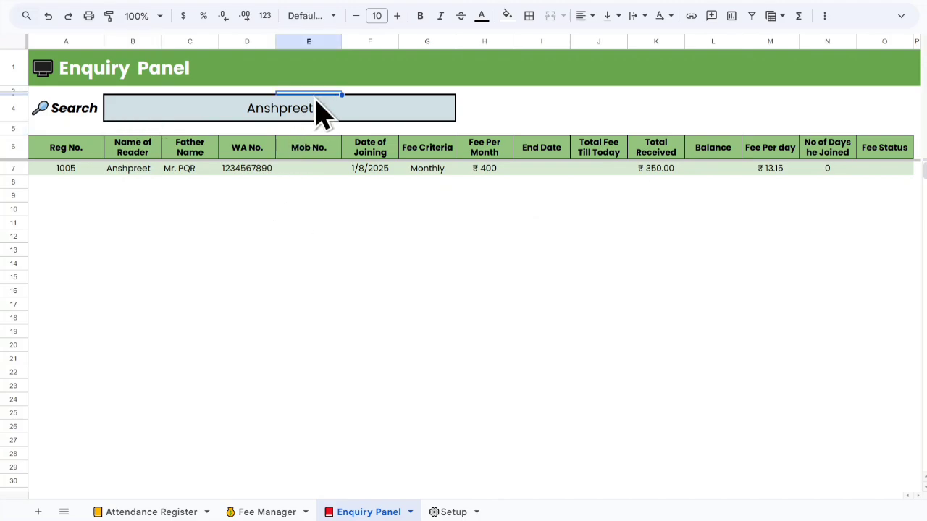
{"action": "key", "text": "Delete"}
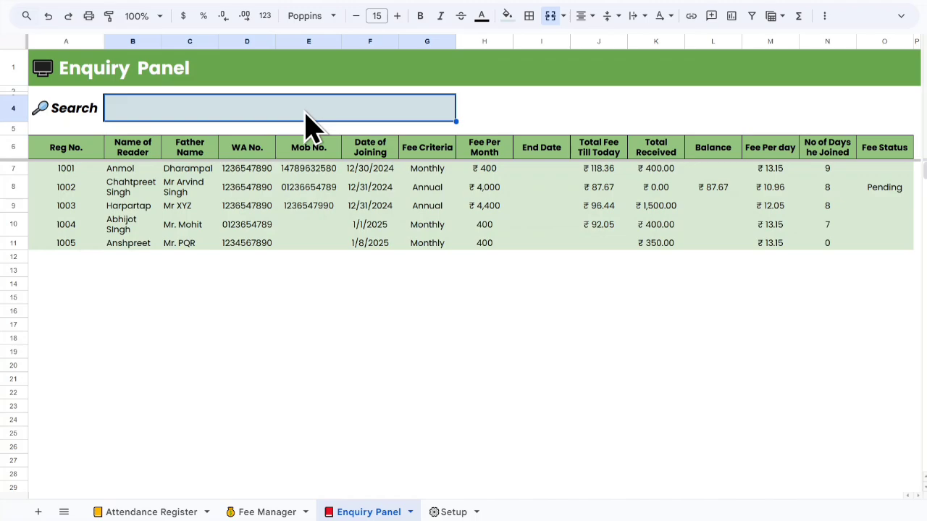
{"action": "left_click", "coordinate": [479, 117]}
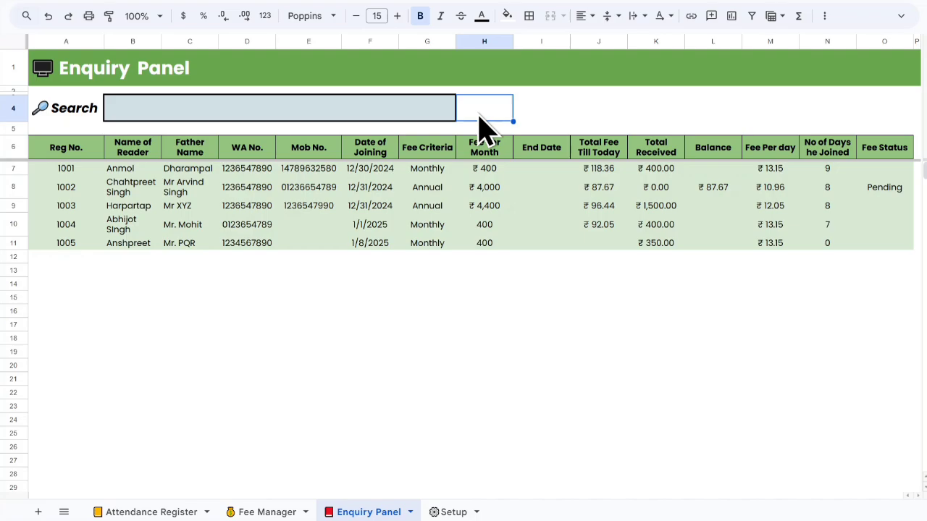
{"action": "key", "text": "Home"}
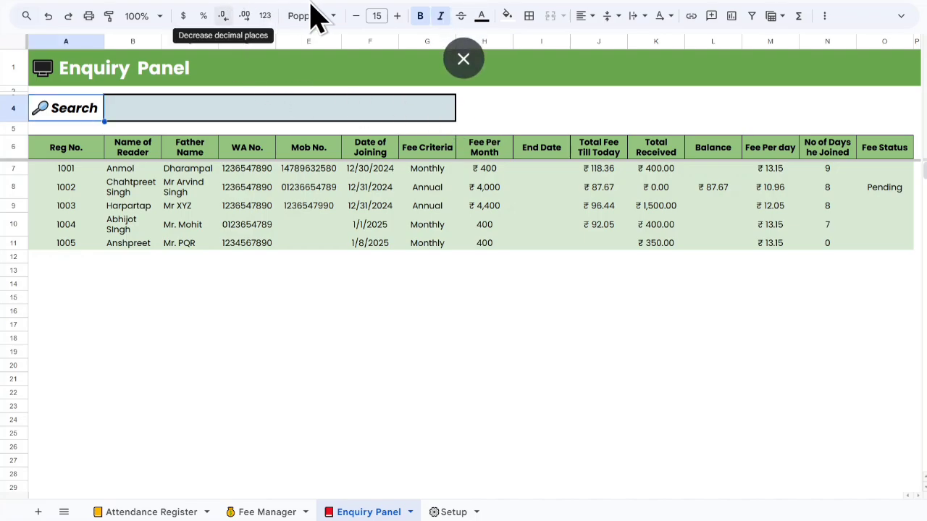
{"action": "left_click", "coordinate": [265, 461]}
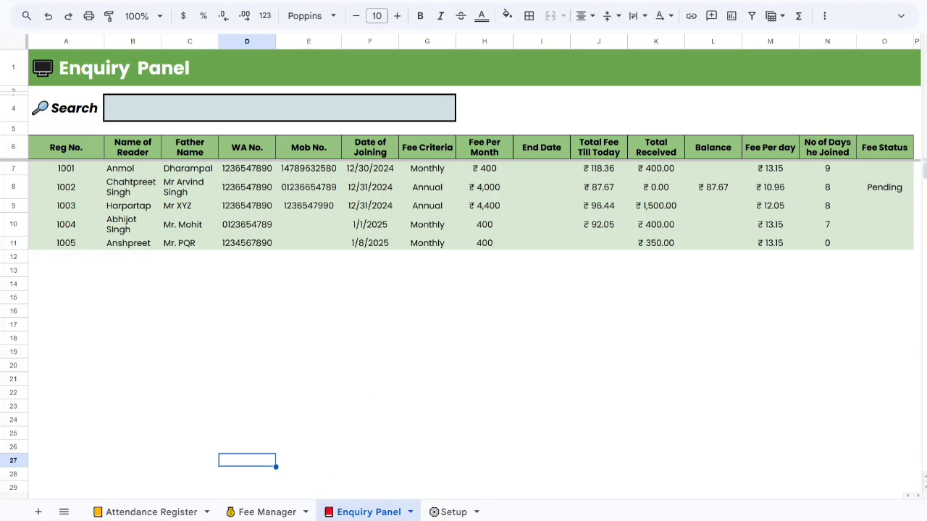
Step: Open the linked form from the Fee Manager sheet and proceed to its Reader Attendance section
{"action": "left_click", "coordinate": [260, 511]}
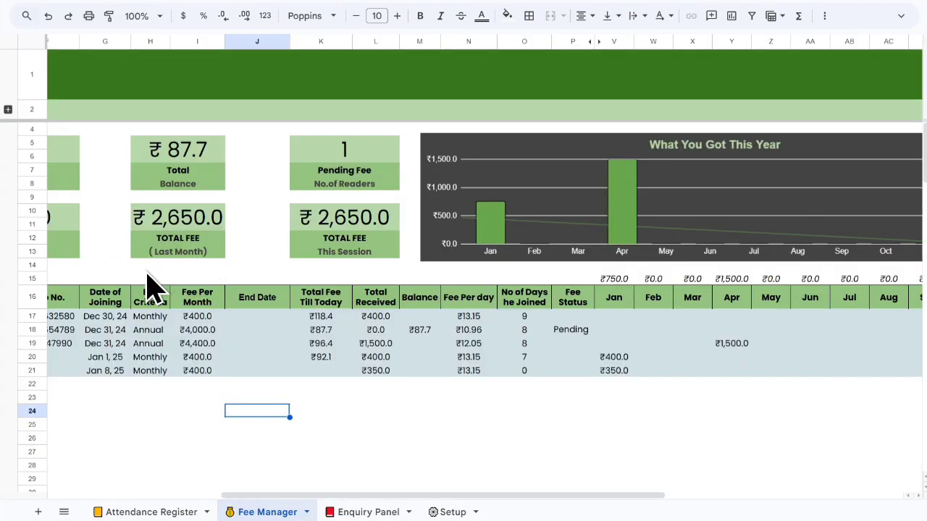
{"action": "left_click", "coordinate": [115, 155]}
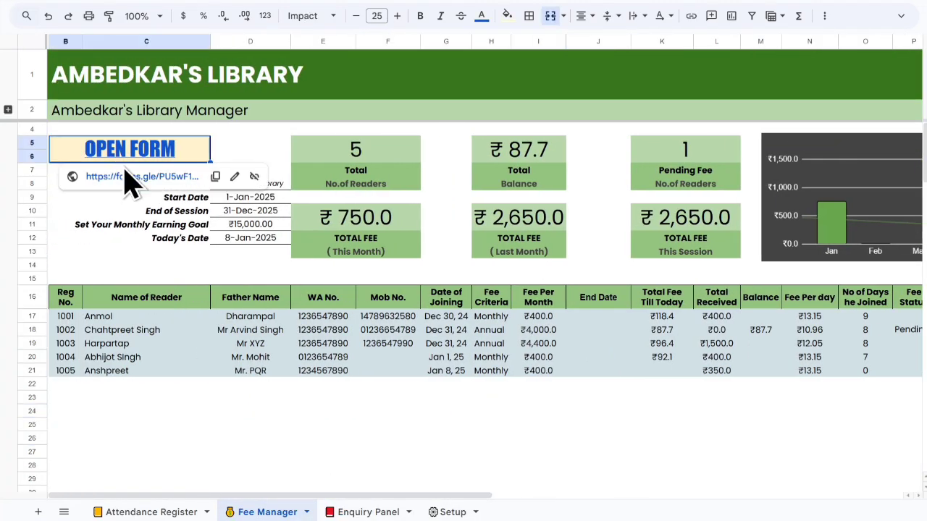
{"action": "left_click", "coordinate": [128, 181]}
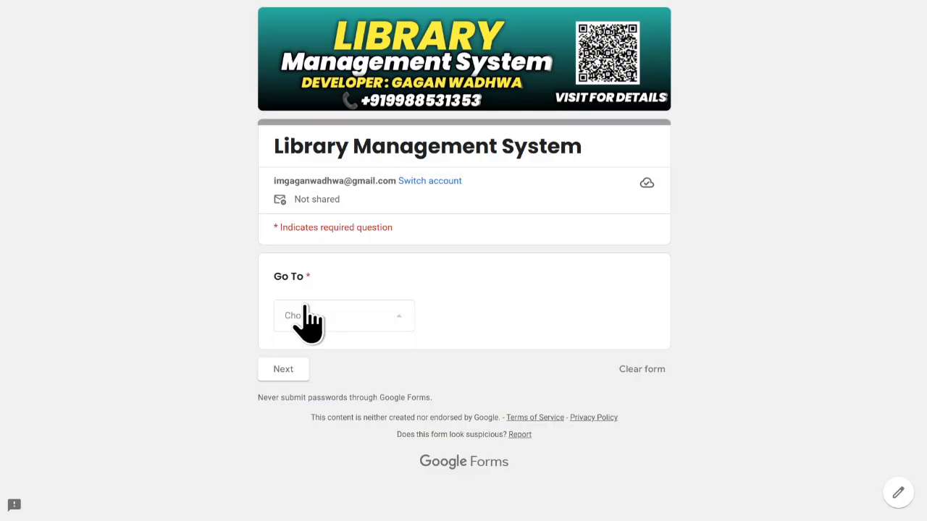
{"action": "left_click", "coordinate": [306, 311]}
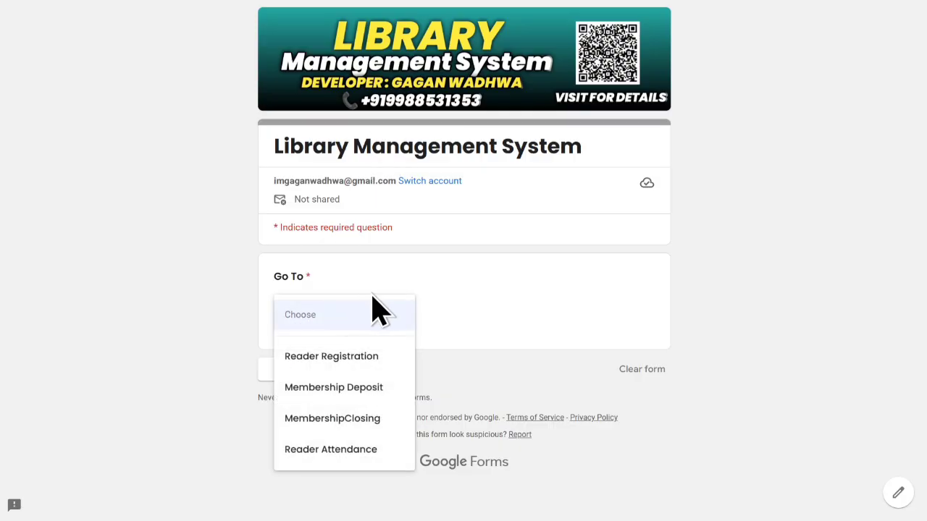
{"action": "left_click", "coordinate": [326, 452]}
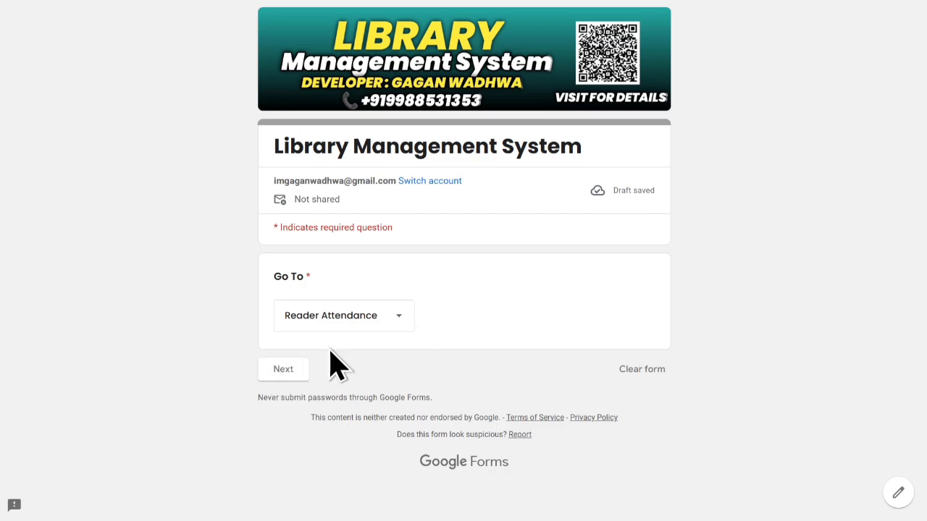
{"action": "left_click", "coordinate": [285, 378]}
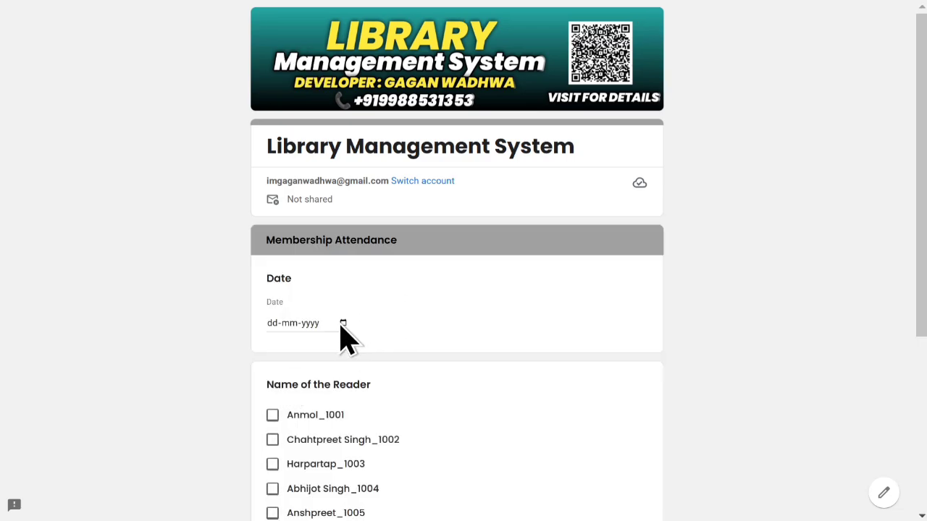
Step: Set the attendance date to 08-01-2025 and select only the first, second and fourth readers in the list
{"action": "left_click", "coordinate": [342, 324]}
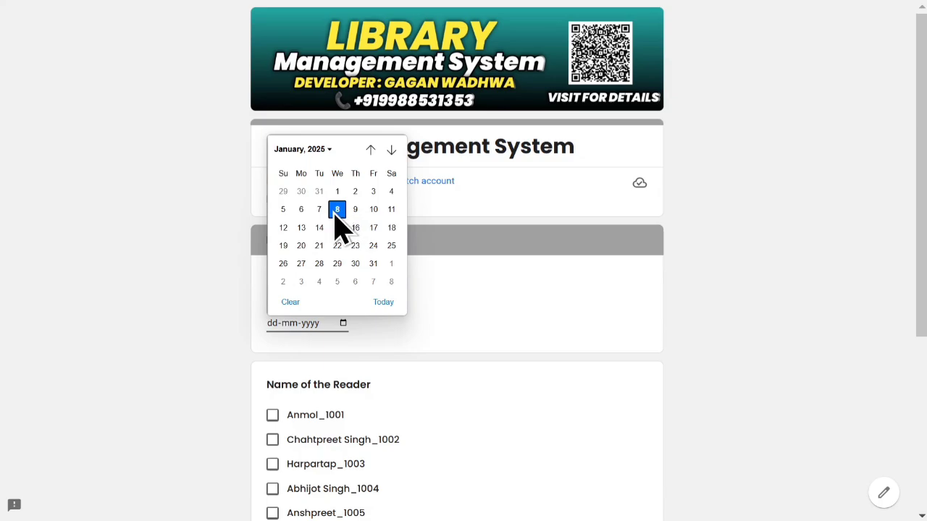
{"action": "left_click", "coordinate": [383, 302]}
{"action": "scroll", "coordinate": [467, 306], "scroll_direction": "down", "scroll_amount": 2}
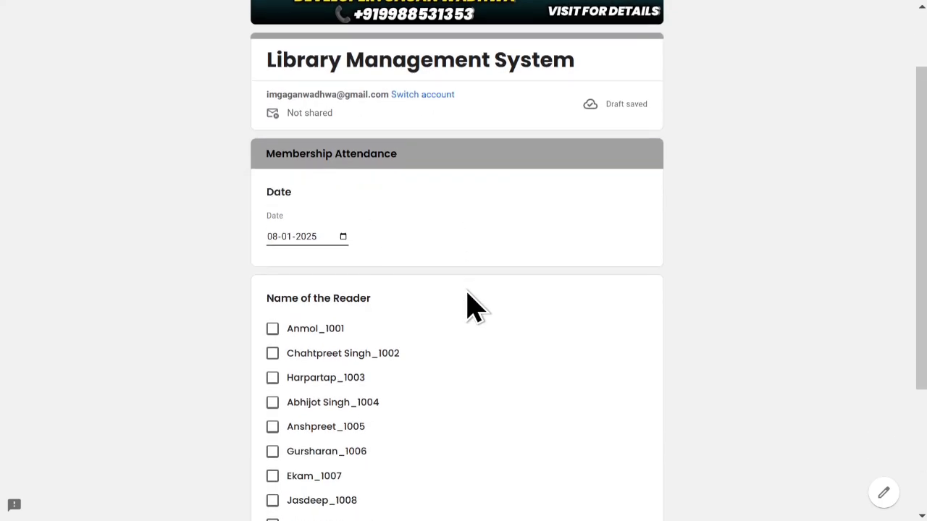
{"action": "scroll", "coordinate": [467, 306], "scroll_direction": "down", "scroll_amount": 2}
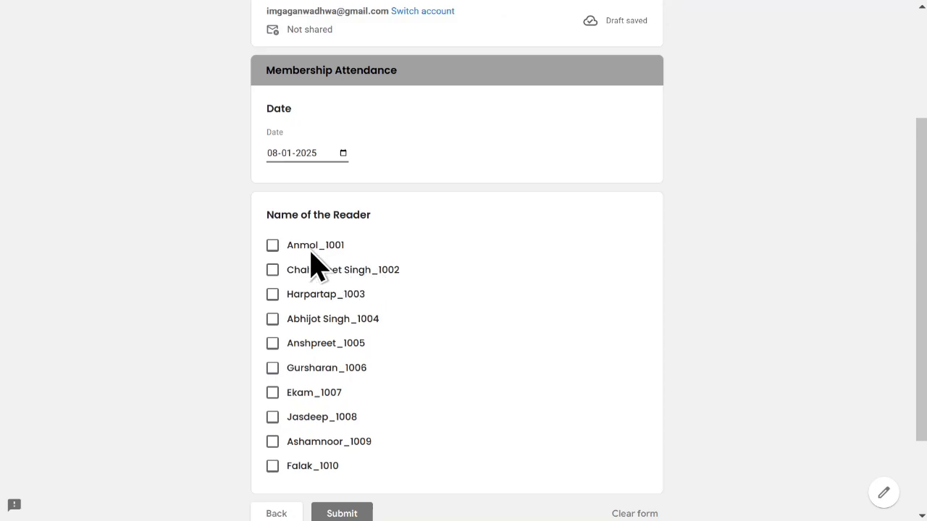
{"action": "left_click", "coordinate": [301, 247]}
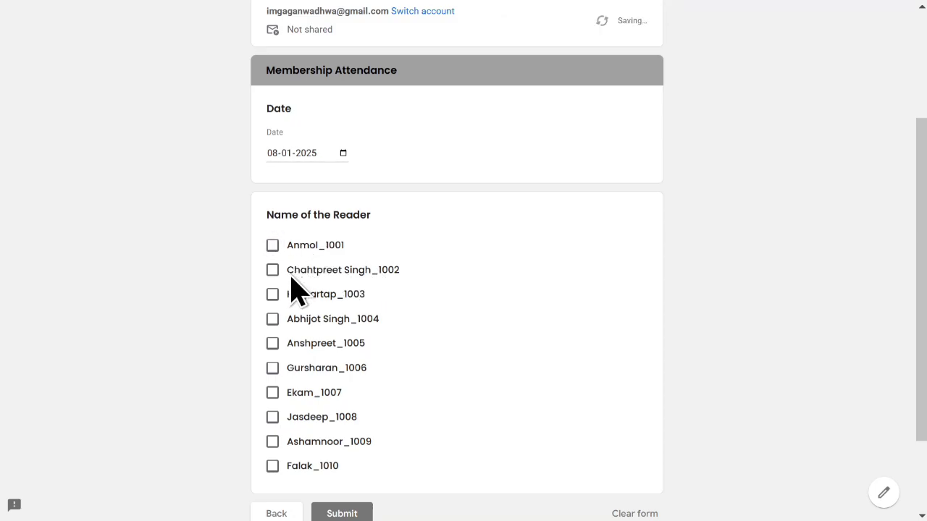
{"action": "left_click", "coordinate": [272, 247]}
{"action": "left_click", "coordinate": [273, 270]}
{"action": "left_click", "coordinate": [273, 294]}
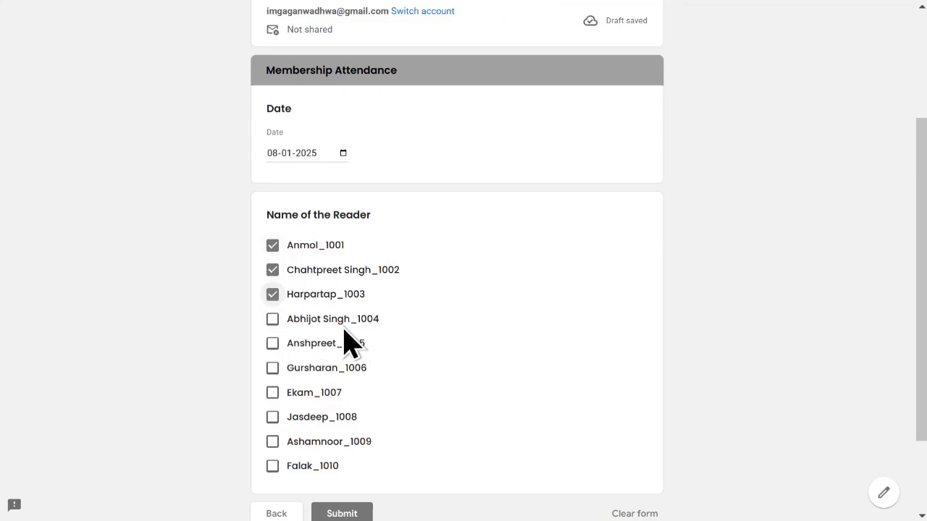
{"action": "left_click", "coordinate": [273, 319]}
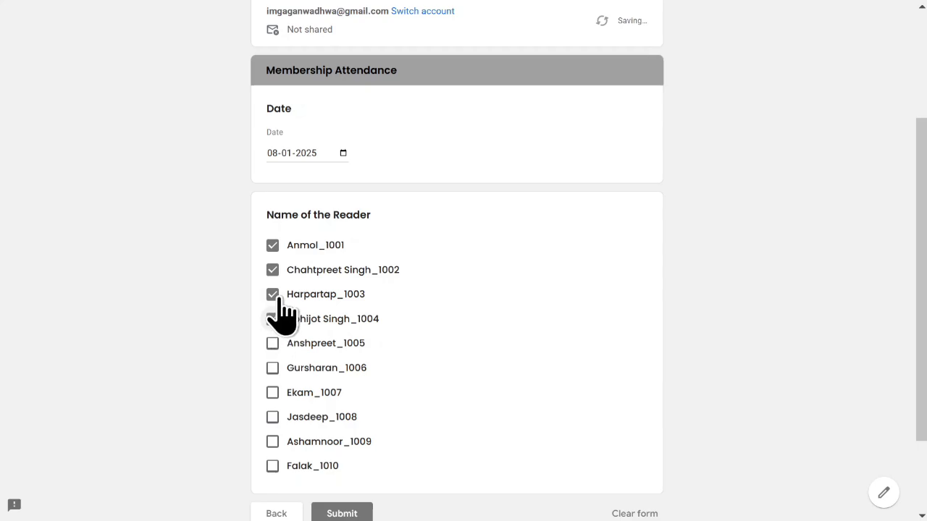
{"action": "left_click", "coordinate": [273, 294]}
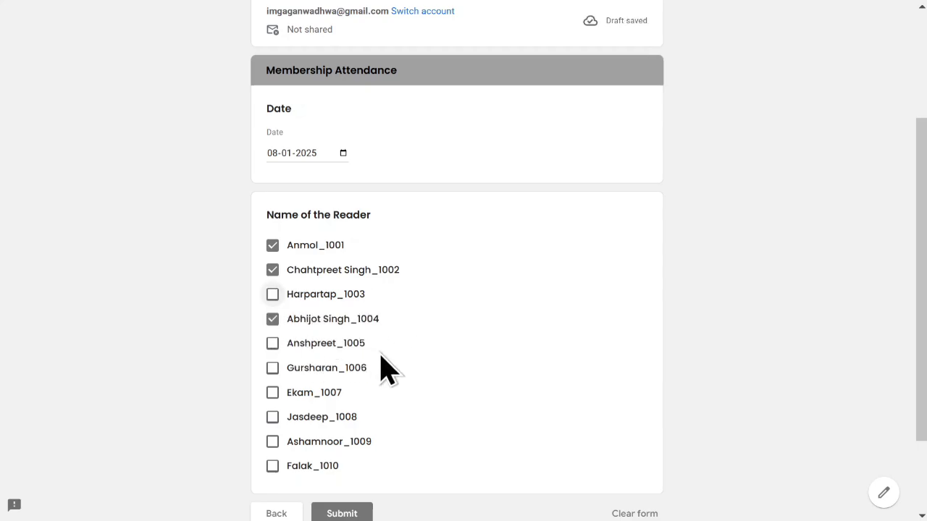
Step: Submit the Membership Attendance response and close the form to return to the spreadsheet
{"action": "scroll", "coordinate": [382, 369], "scroll_direction": "down", "scroll_amount": 1}
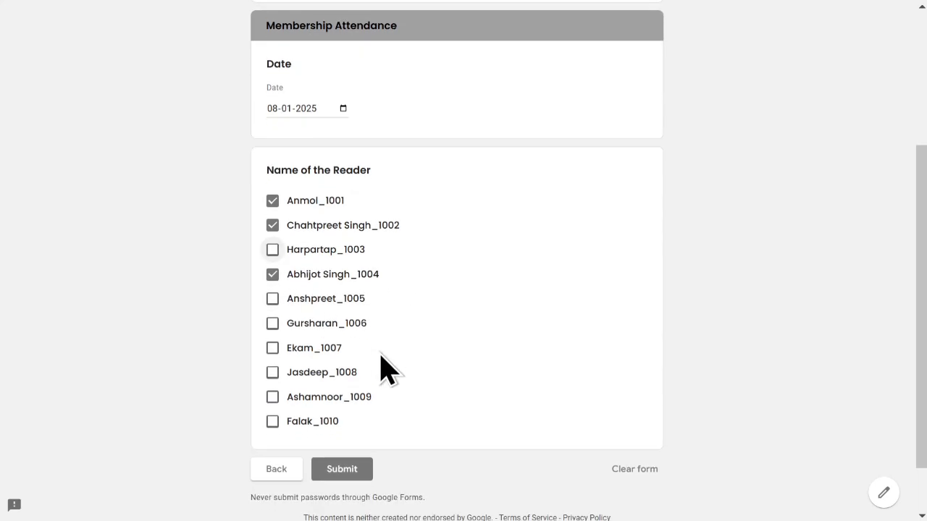
{"action": "left_click", "coordinate": [355, 477]}
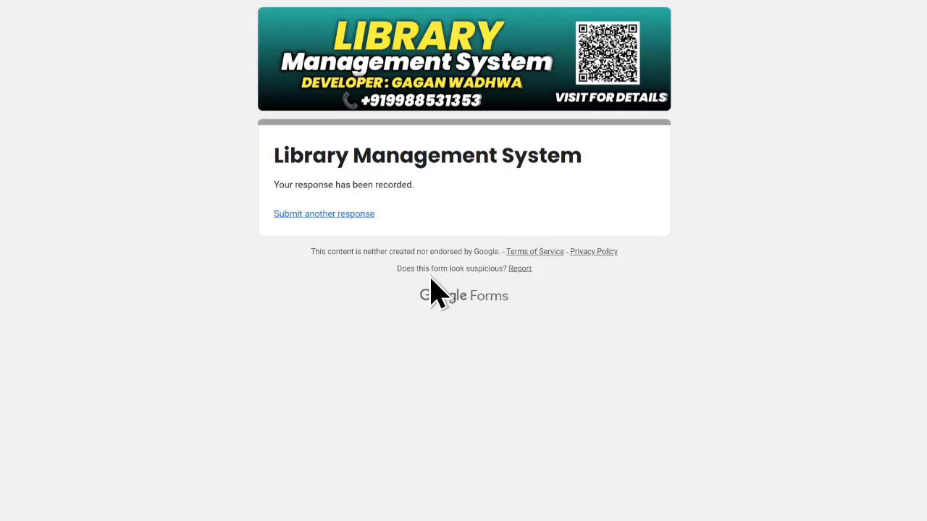
{"action": "key", "text": "ctrl+w"}
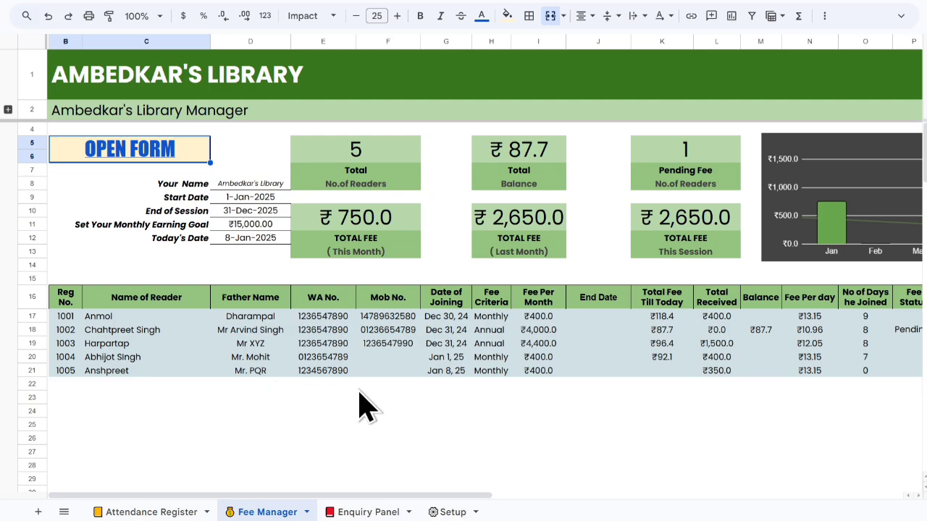
Step: Check the readers' attendance marks for 8 January in the Attendance Register sheet
{"action": "left_click", "coordinate": [155, 510]}
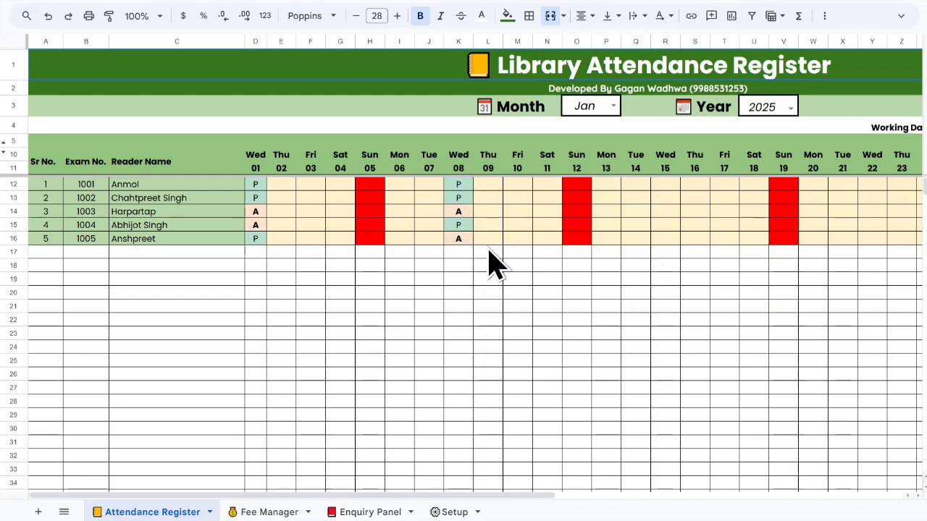
{"action": "scroll", "coordinate": [490, 264], "scroll_direction": "right", "scroll_amount": 10}
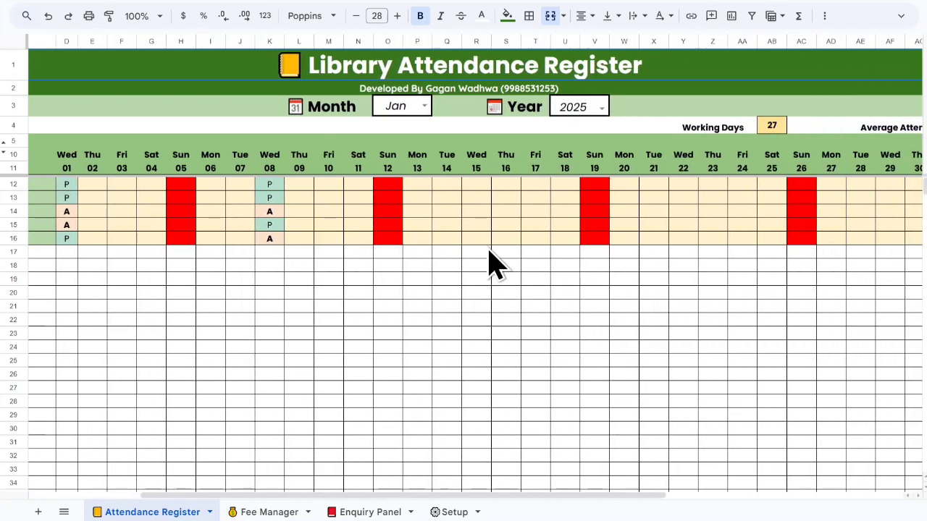
{"action": "scroll", "coordinate": [490, 264], "scroll_direction": "left", "scroll_amount": 10}
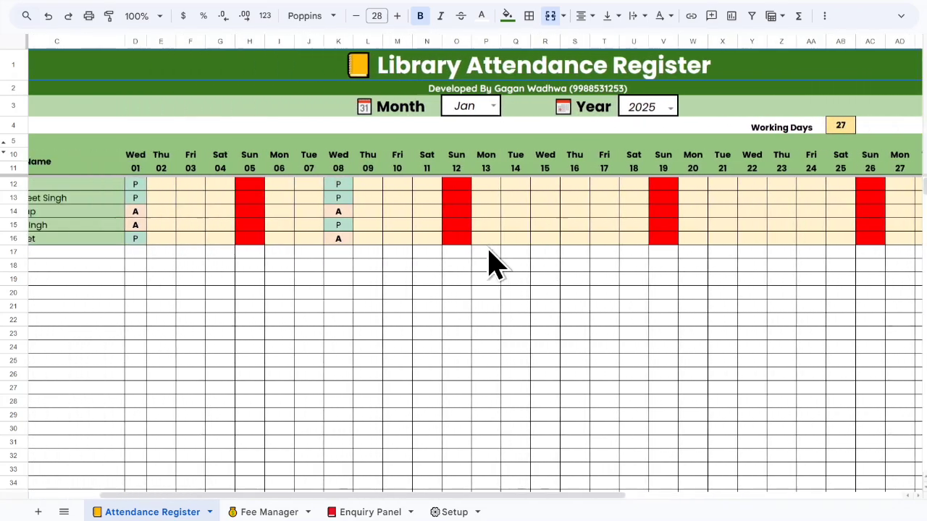
Step: Review the Fee Manager sheet's summary figures, yearly income chart, reader fee details and monthly fee columns from Jan to Dec
{"action": "left_click", "coordinate": [250, 511]}
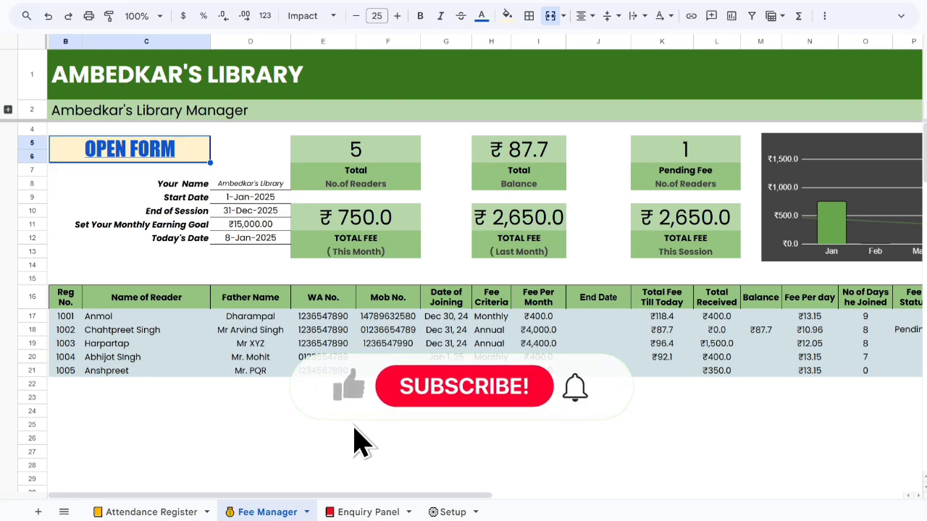
{"action": "scroll", "coordinate": [360, 442], "scroll_direction": "right", "scroll_amount": 3}
{"action": "scroll", "coordinate": [360, 441], "scroll_direction": "right", "scroll_amount": 3}
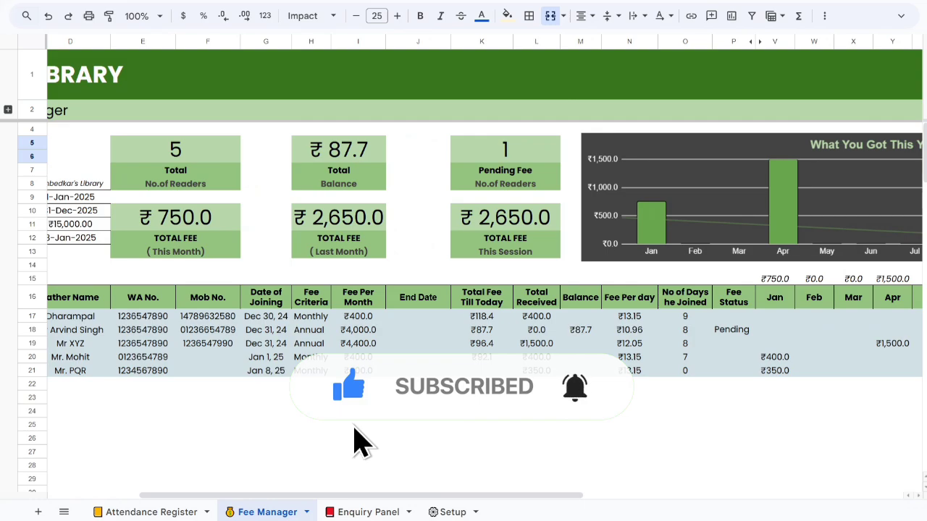
{"action": "scroll", "coordinate": [449, 447], "scroll_direction": "left", "scroll_amount": 1}
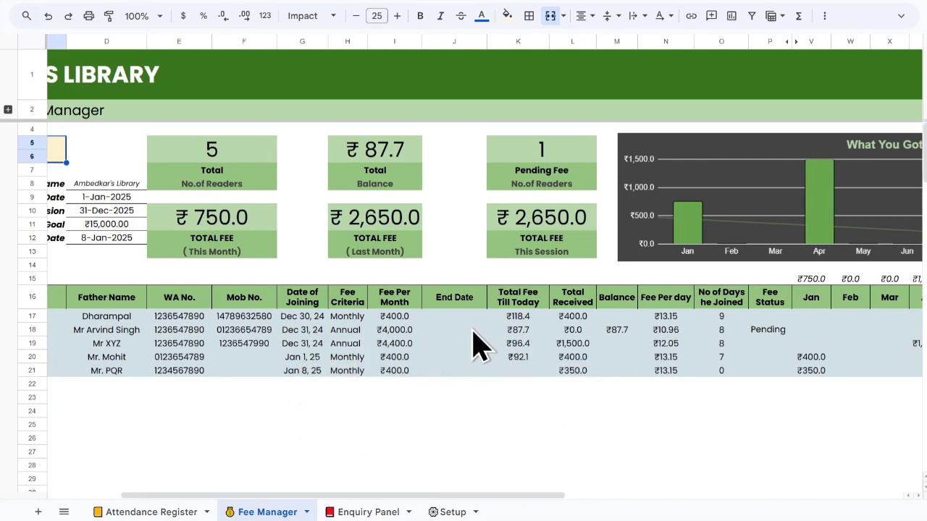
{"action": "scroll", "coordinate": [472, 345], "scroll_direction": "right", "scroll_amount": 2}
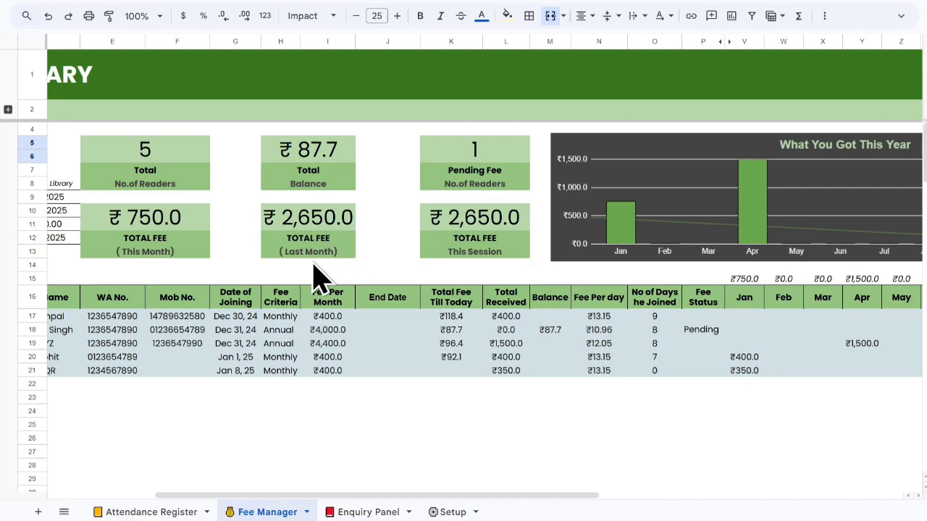
{"action": "scroll", "coordinate": [316, 276], "scroll_direction": "left", "scroll_amount": 2}
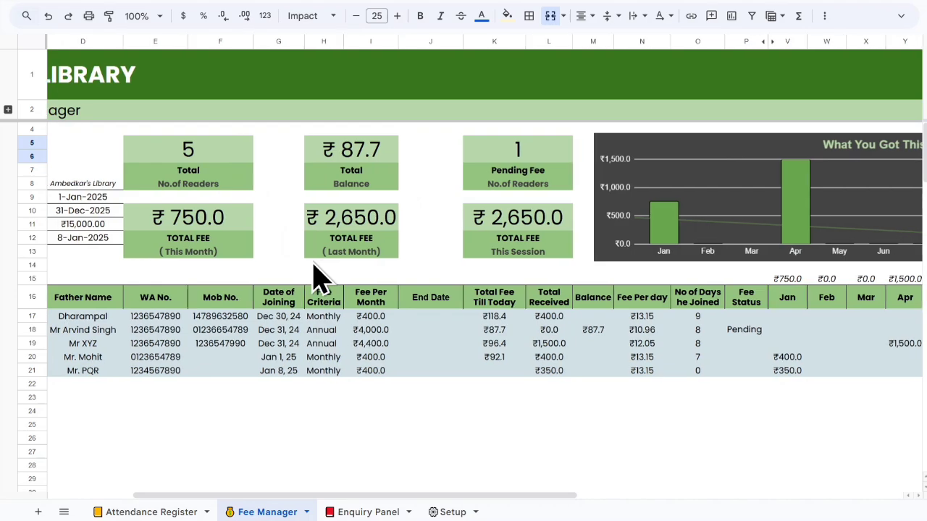
{"action": "scroll", "coordinate": [316, 275], "scroll_direction": "left", "scroll_amount": 1}
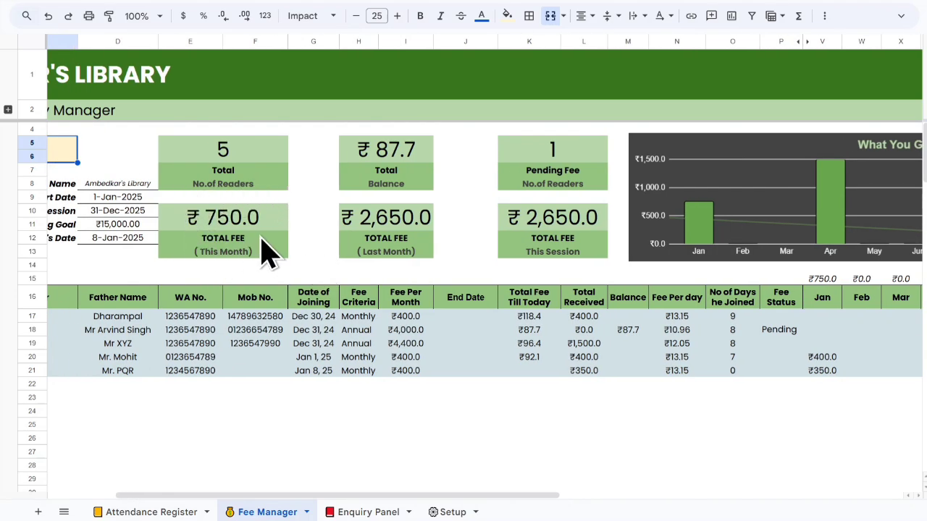
{"action": "scroll", "coordinate": [268, 250], "scroll_direction": "left", "scroll_amount": 2}
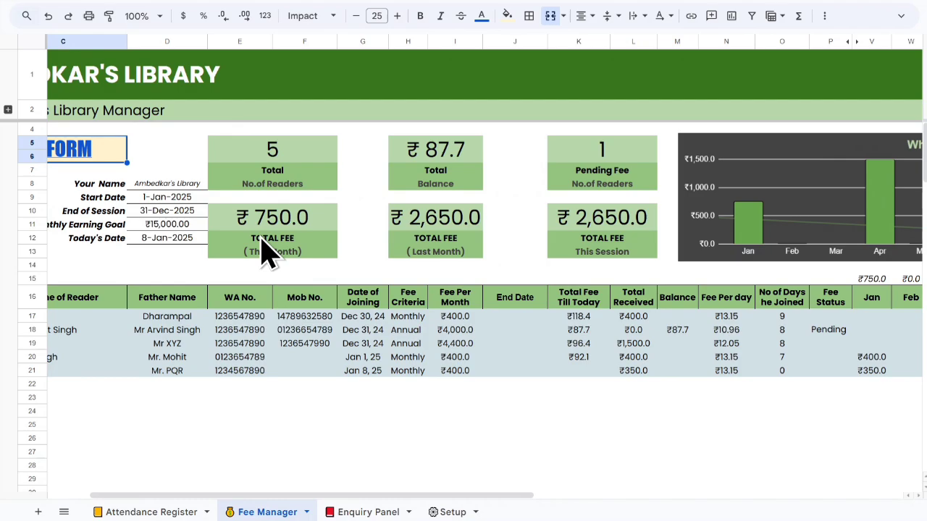
{"action": "scroll", "coordinate": [268, 250], "scroll_direction": "left", "scroll_amount": 1}
{"action": "scroll", "coordinate": [268, 249], "scroll_direction": "right", "scroll_amount": 15}
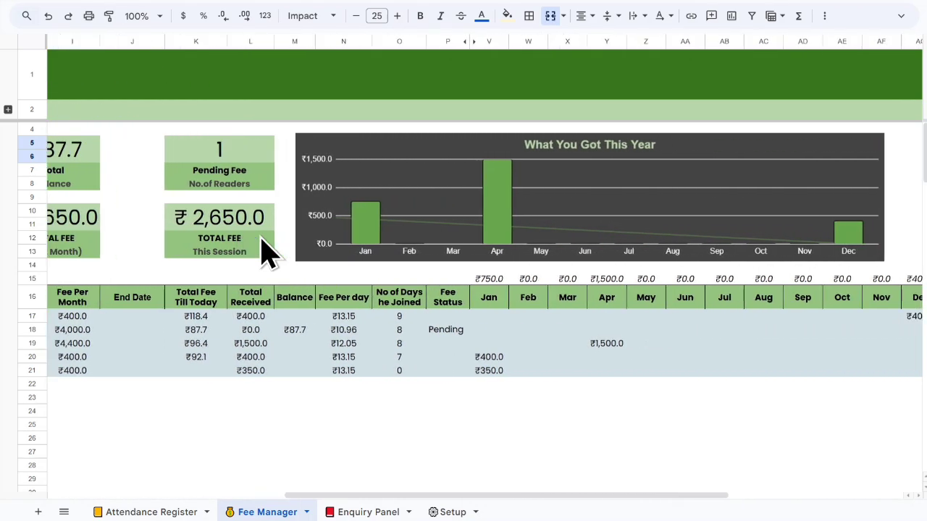
{"action": "scroll", "coordinate": [268, 250], "scroll_direction": "right", "scroll_amount": 2}
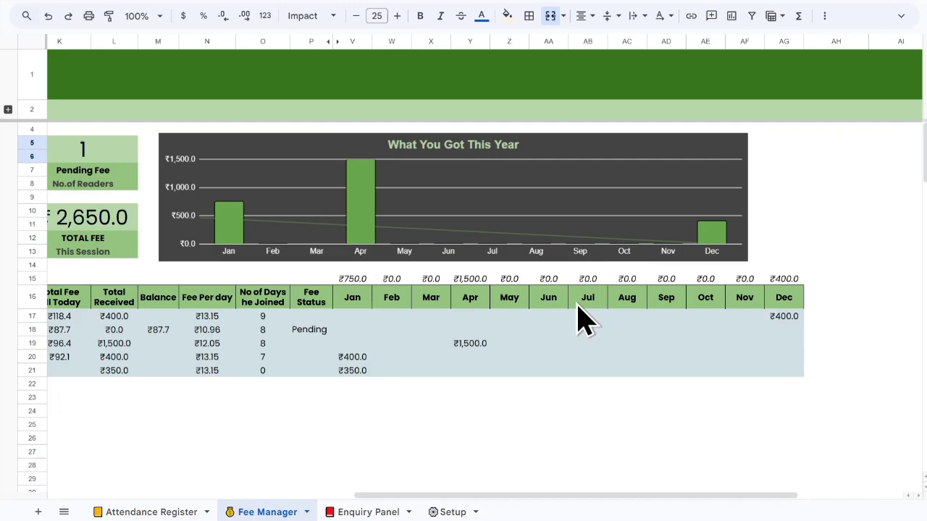
{"action": "scroll", "coordinate": [585, 319], "scroll_direction": "left", "scroll_amount": 5}
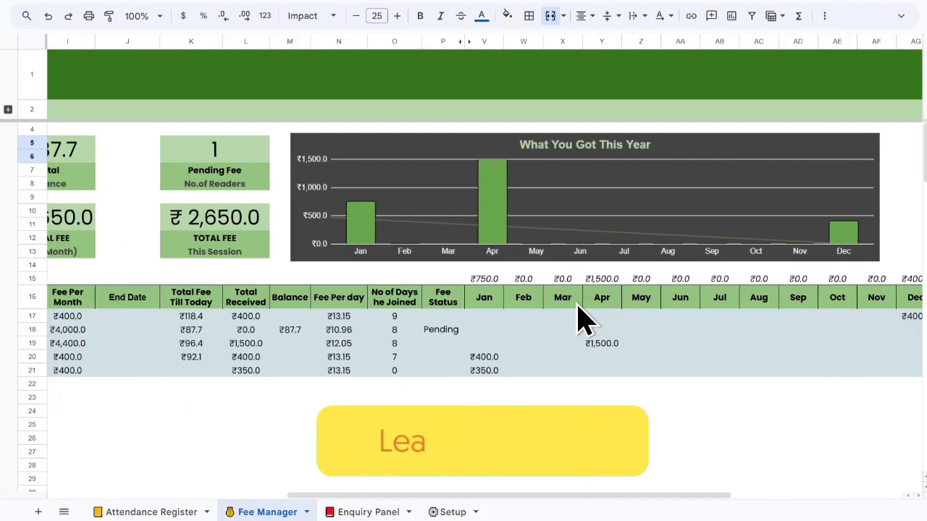
{"action": "scroll", "coordinate": [585, 319], "scroll_direction": "left", "scroll_amount": 5}
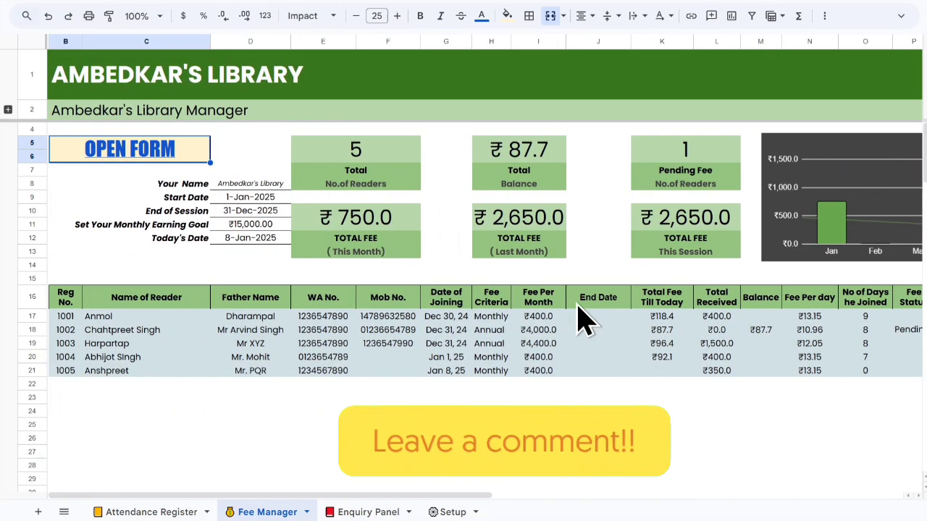